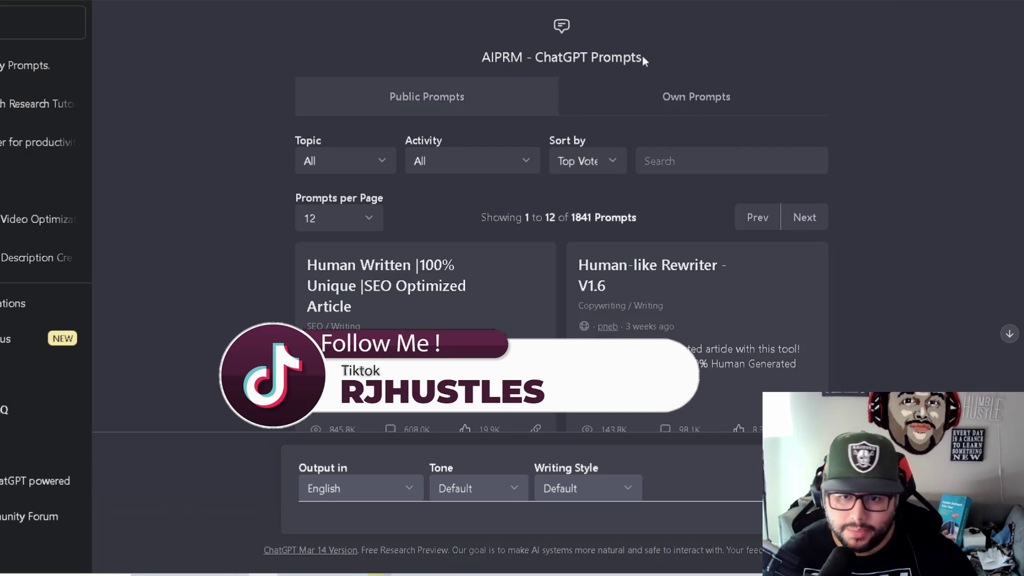
drag(481, 57, 643, 64)
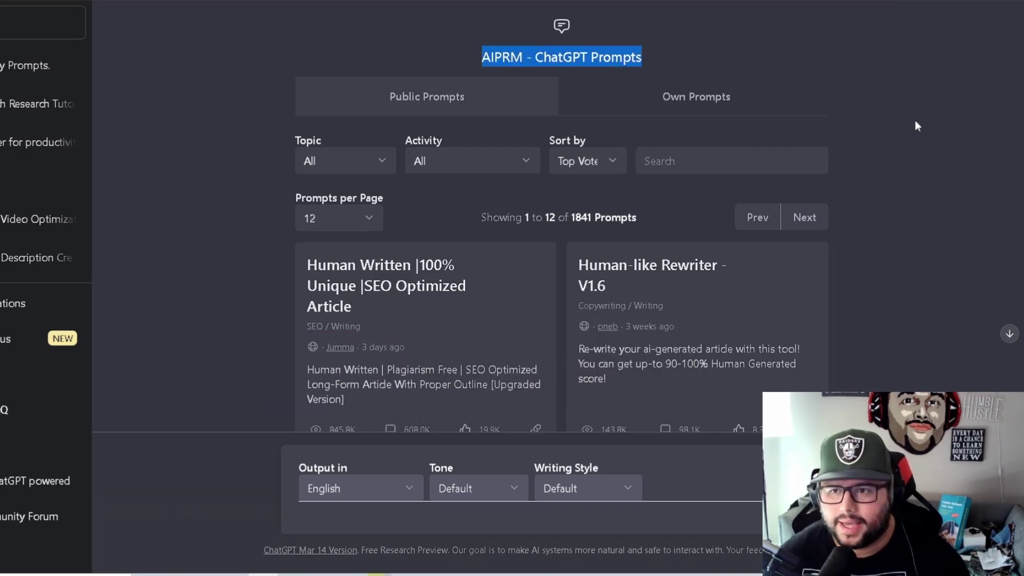
click(924, 1)
click(938, 8)
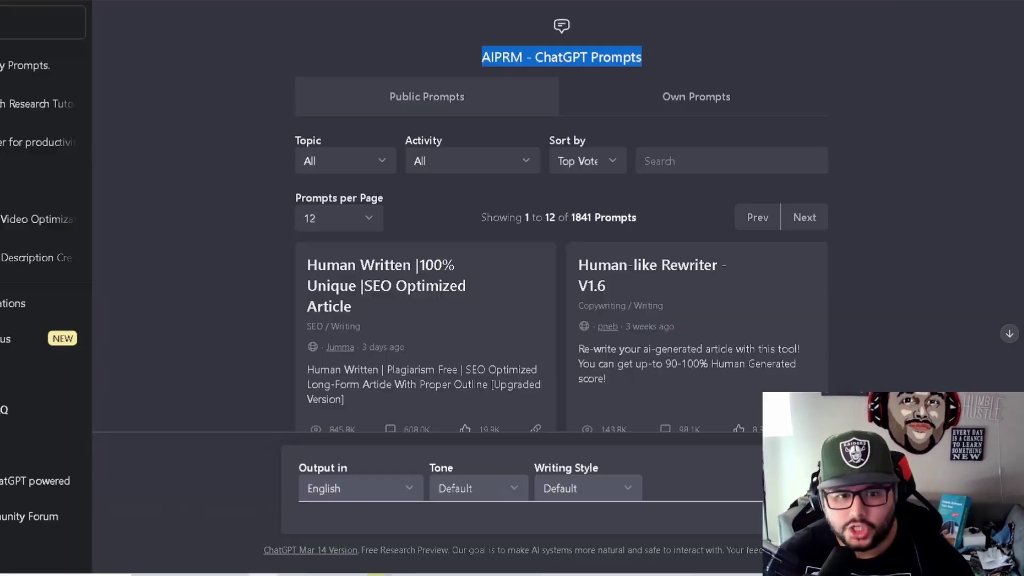
- Browse the top-voted public prompts and select the Human Written |100% Unique |SEO Optimized Article prompt
mouse_move(469, 283)
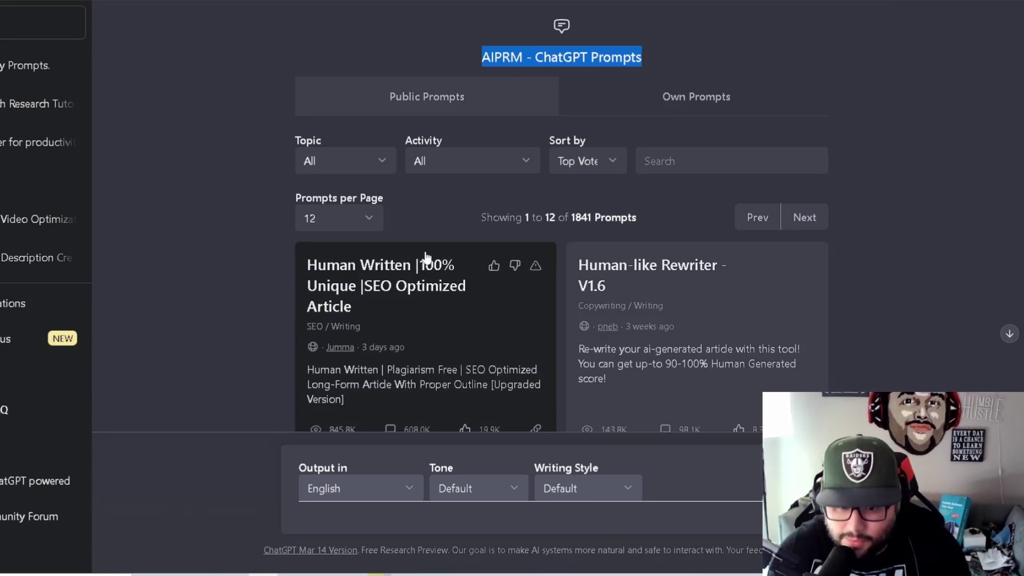
scroll(486, 325, down, 1)
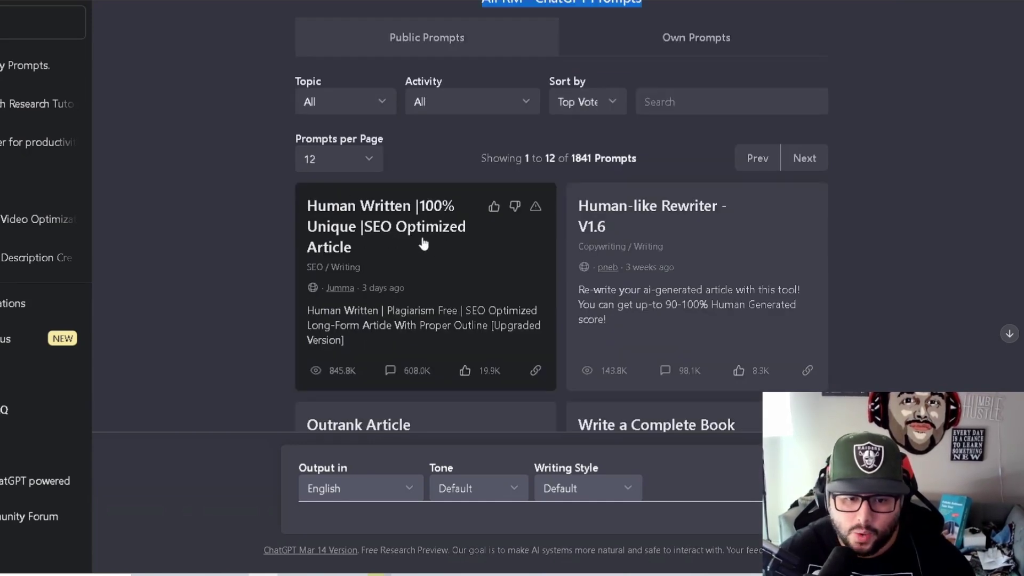
scroll(426, 283, down, 1)
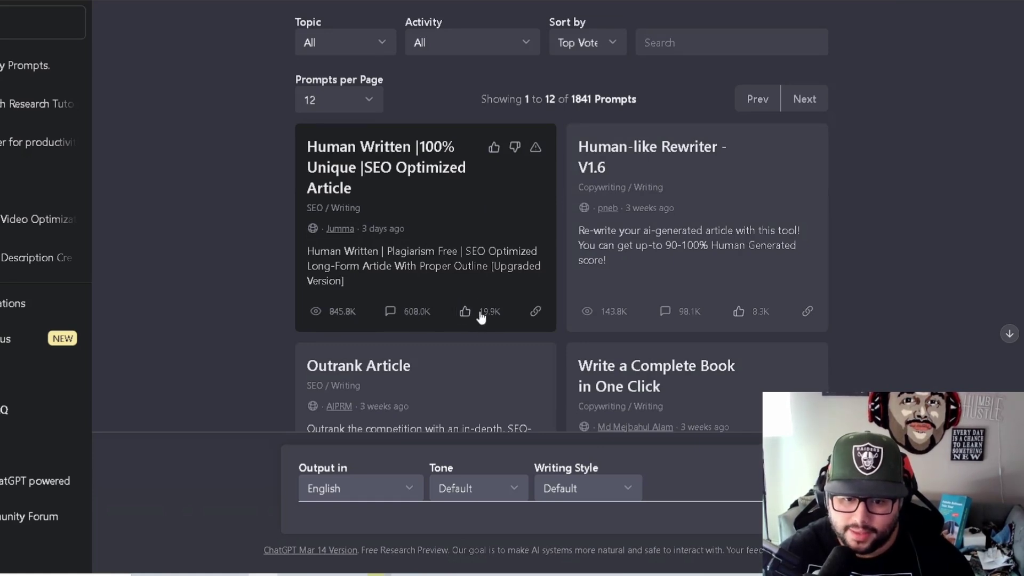
click(441, 284)
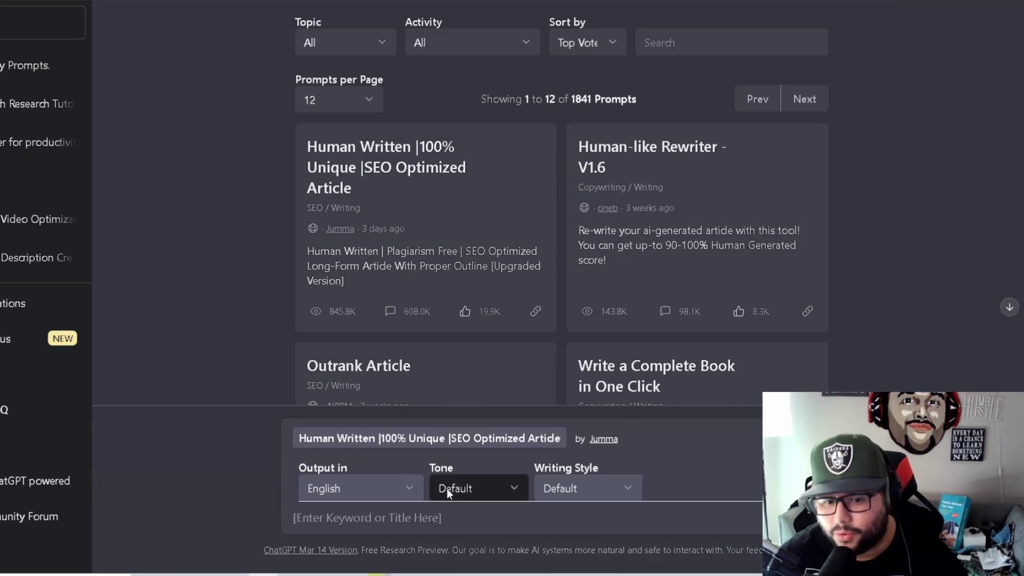
scroll(453, 334, down, 2)
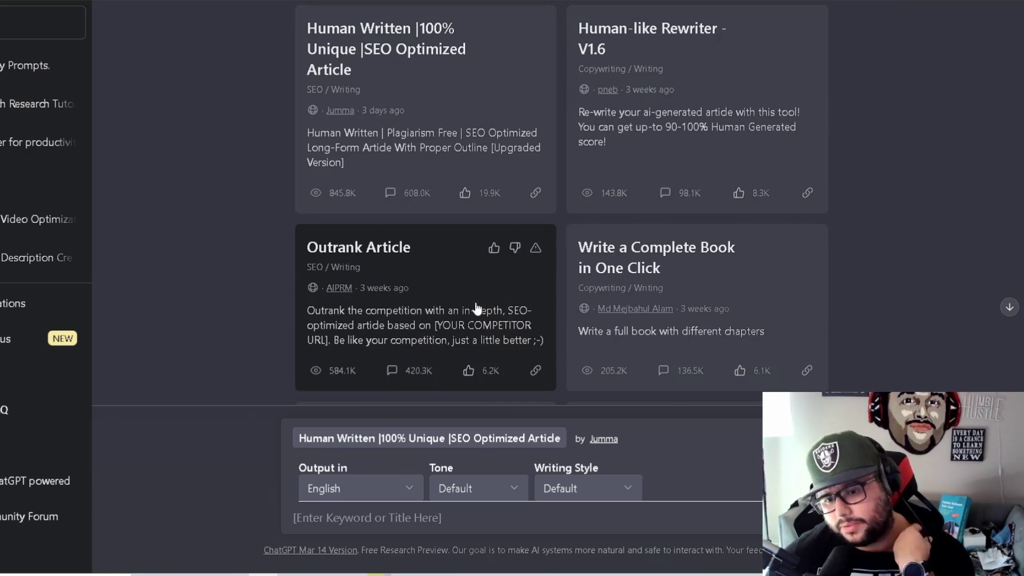
- Search the public prompts for youtube and look over the matching prompts
scroll(767, 367, up, 2)
scroll(768, 368, up, 2)
click(690, 165)
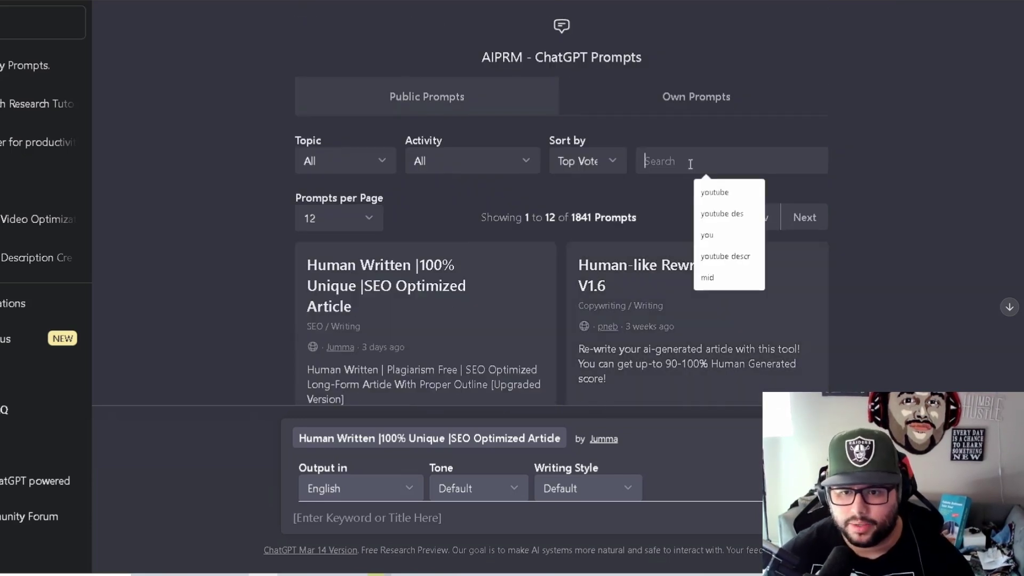
click(744, 193)
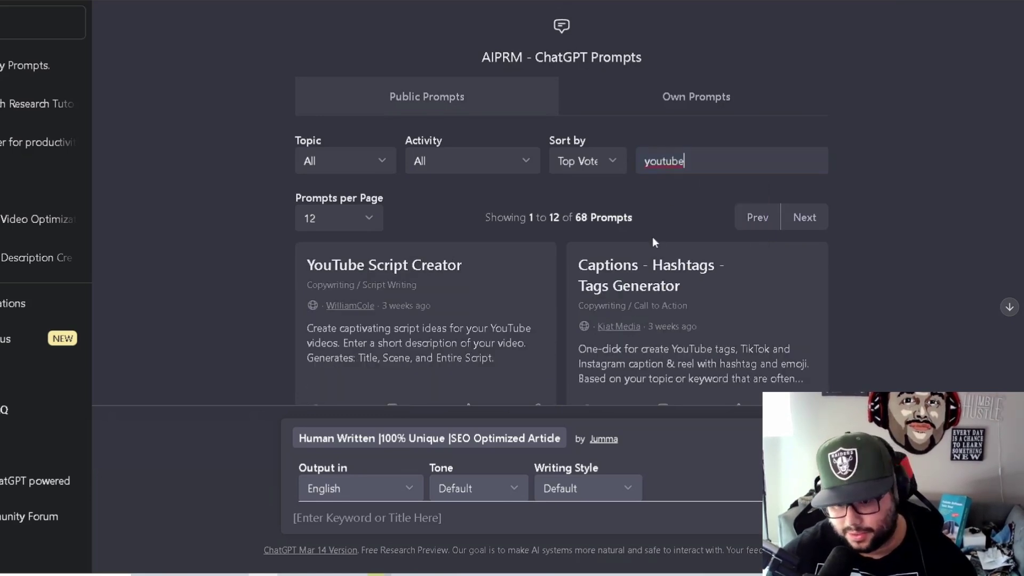
scroll(430, 285, down, 3)
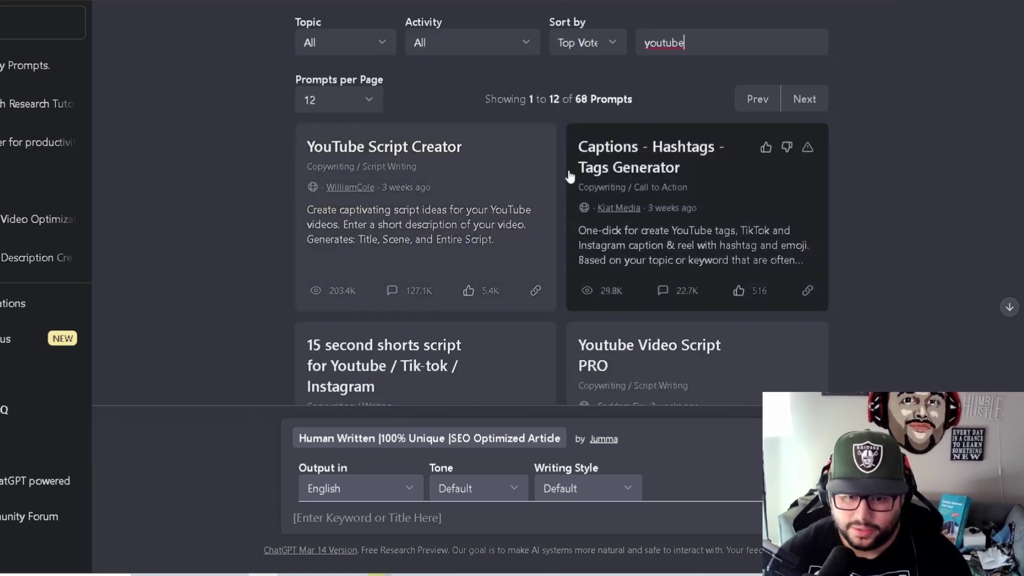
scroll(697, 205, up, 1)
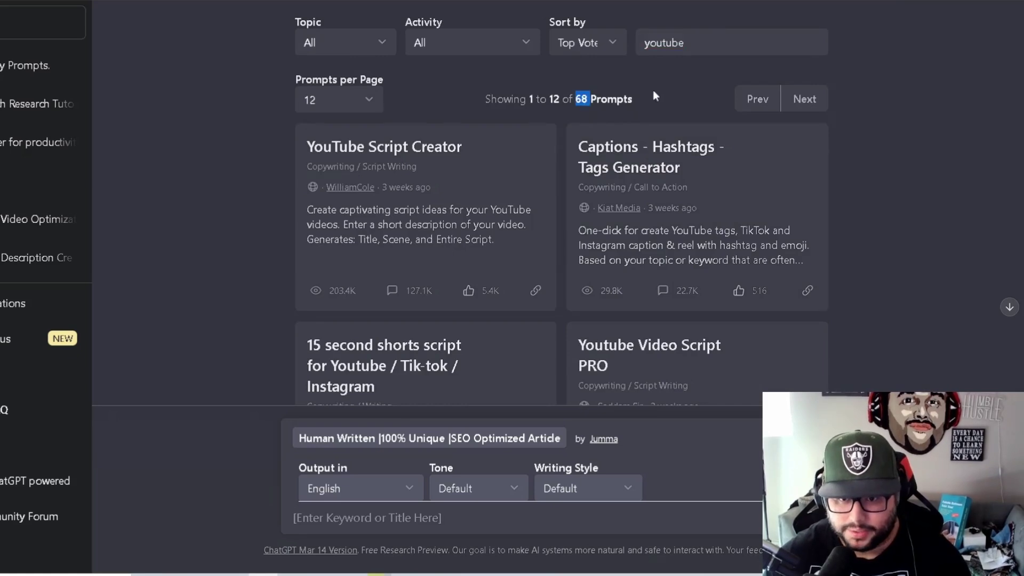
- Search the public prompts for midjourney and look through the matching prompt templates
double_click(673, 45)
text(imidjourne)
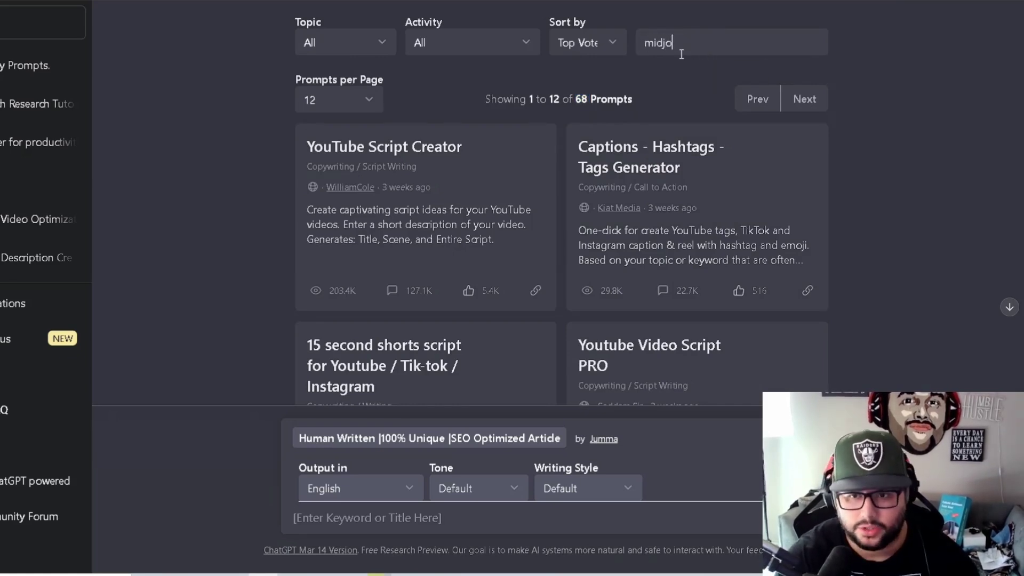
text(y)
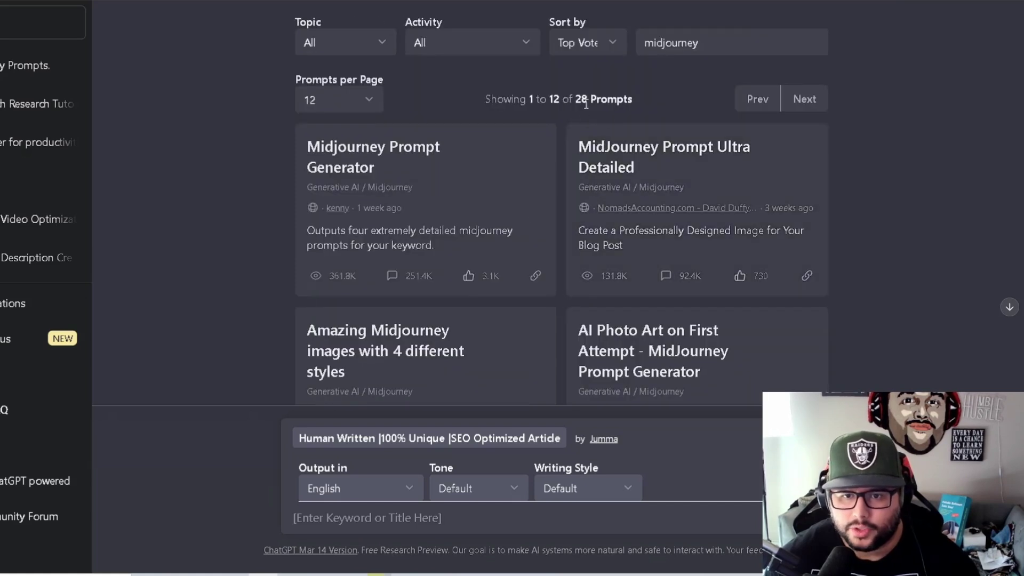
scroll(456, 233, down, 10)
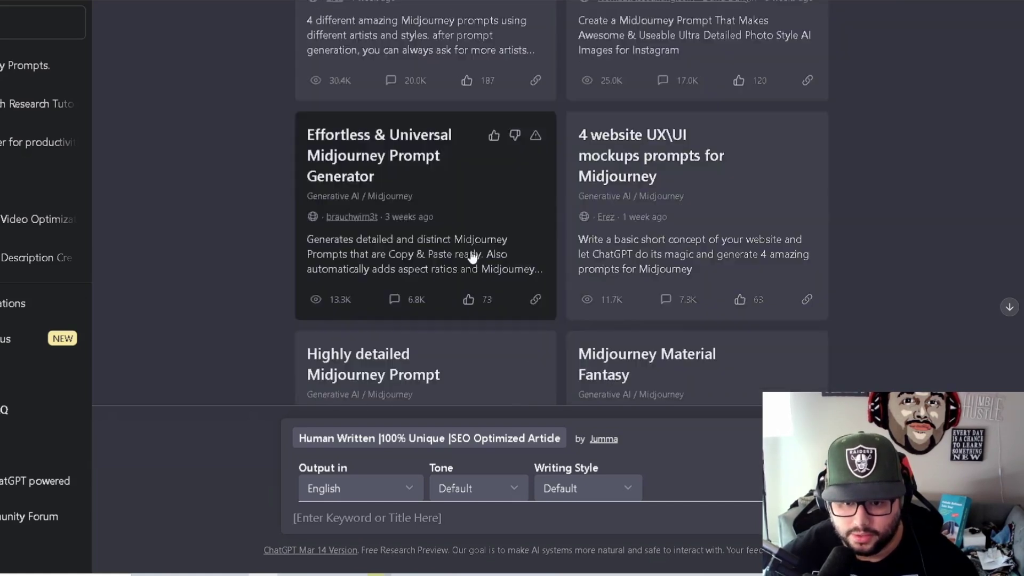
scroll(752, 308, up, 7)
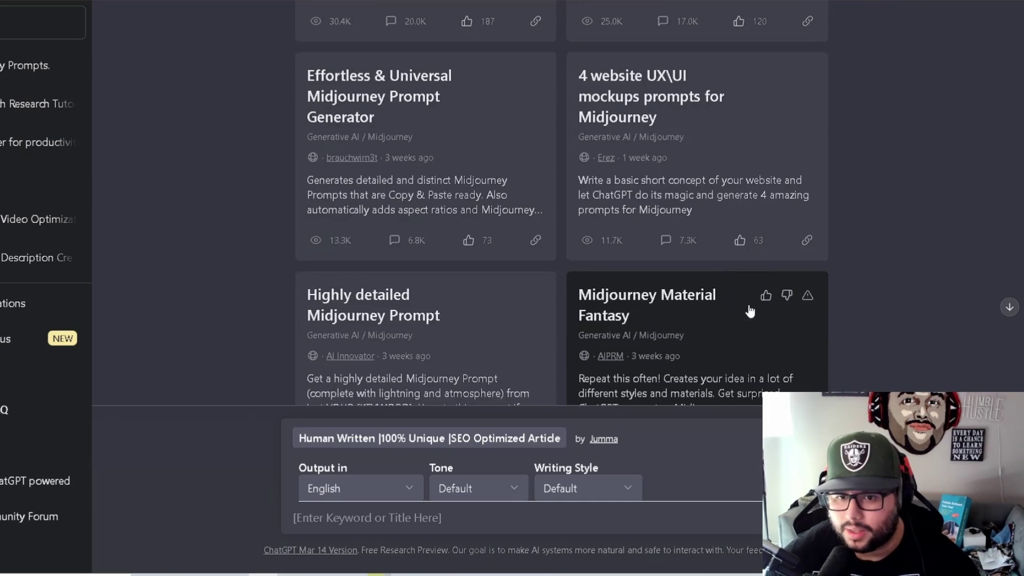
scroll(717, 303, up, 3)
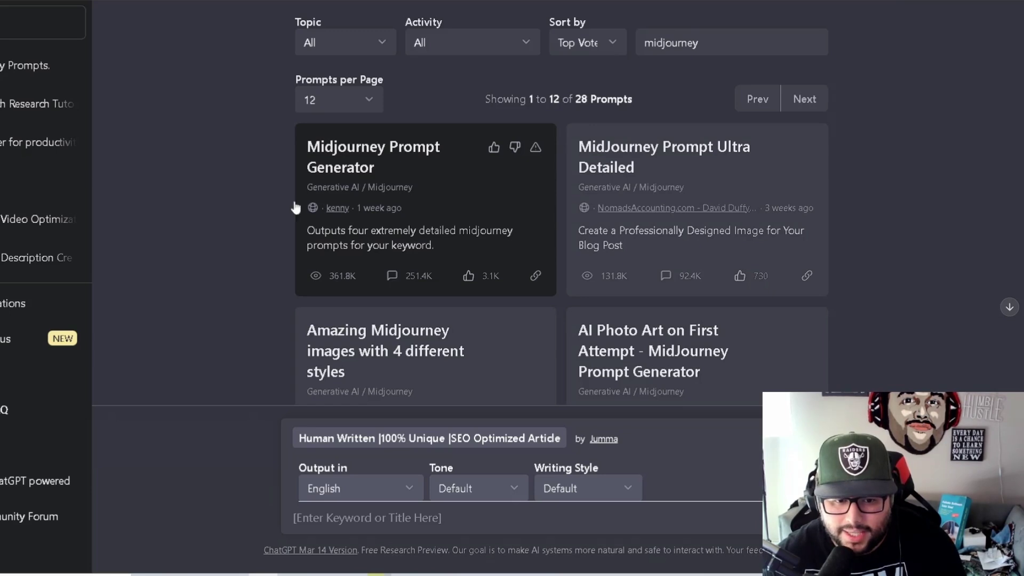
- Select the Midjourney Prompt Generator template and submit it with the keyword Elephant
click(533, 231)
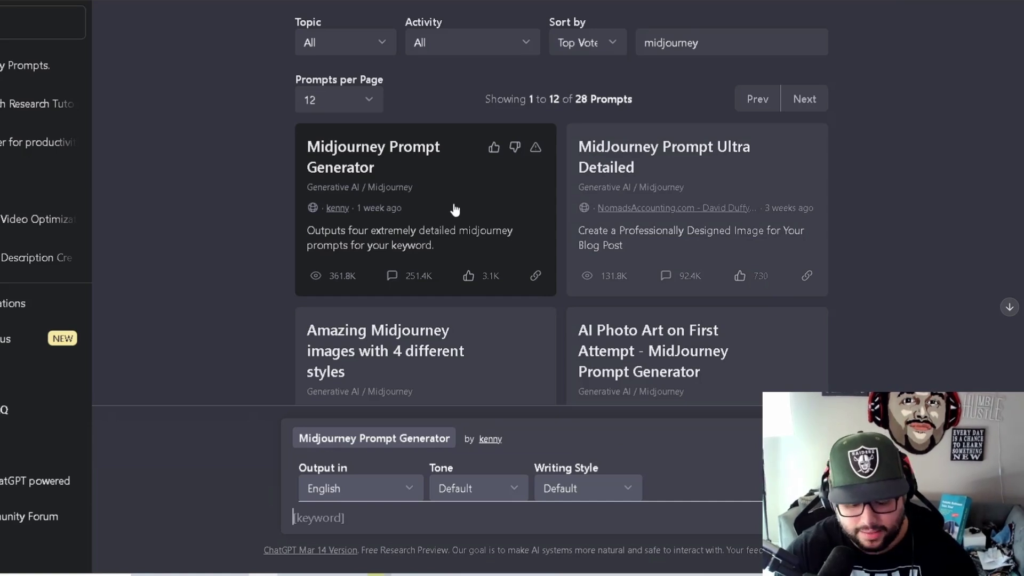
text(Elephant)
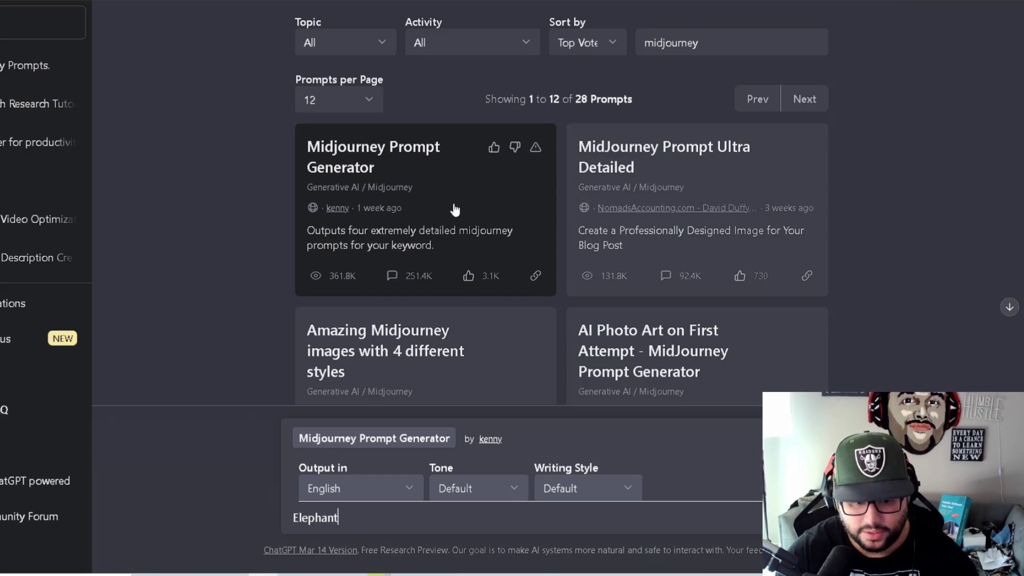
double_click(312, 521)
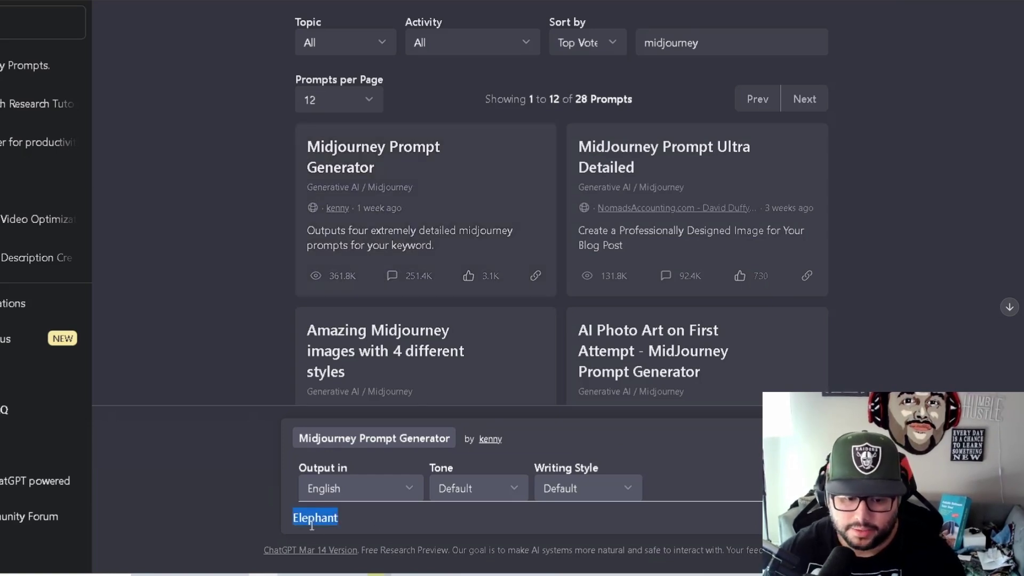
key(BackSpace)
text(El)
key(BackSpace)
key(BackSpace)
text(Elephant)
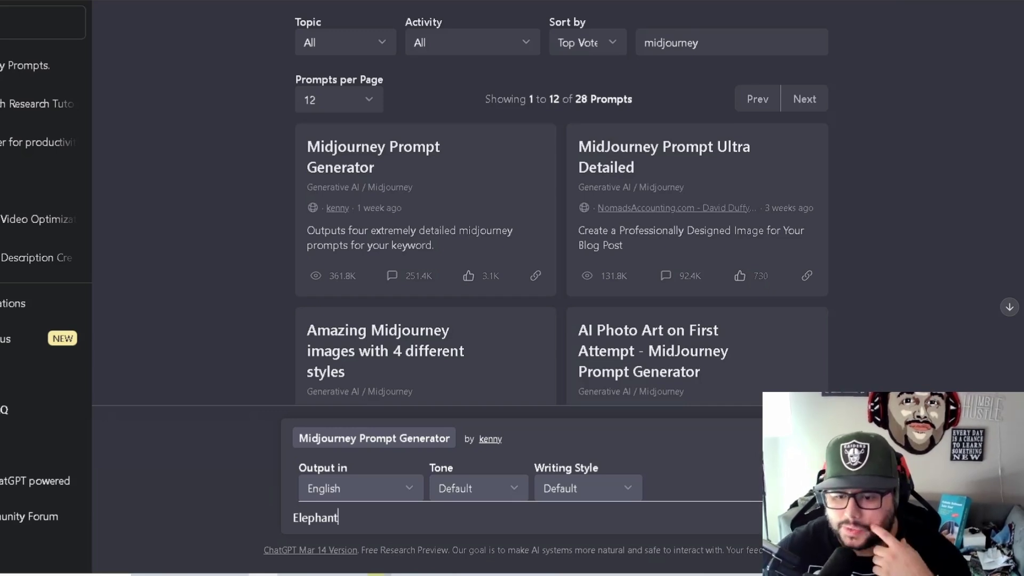
key(Return)
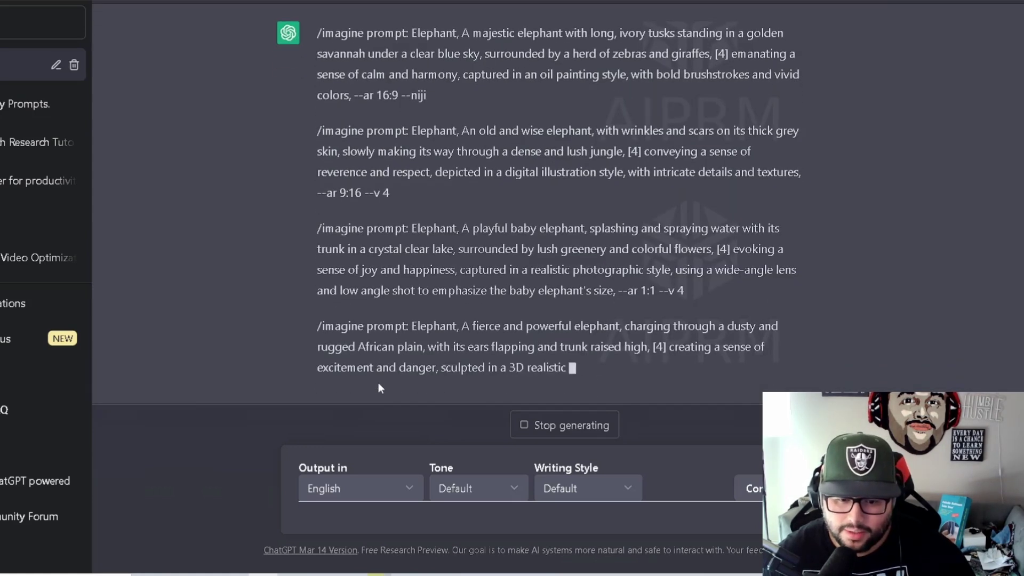
- Copy the first generated prompt about the majestic elephant, from "Elephant" through "--ar 16:9 --niji", without its "/imagine prompt:" prefix
scroll(484, 389, up, 1)
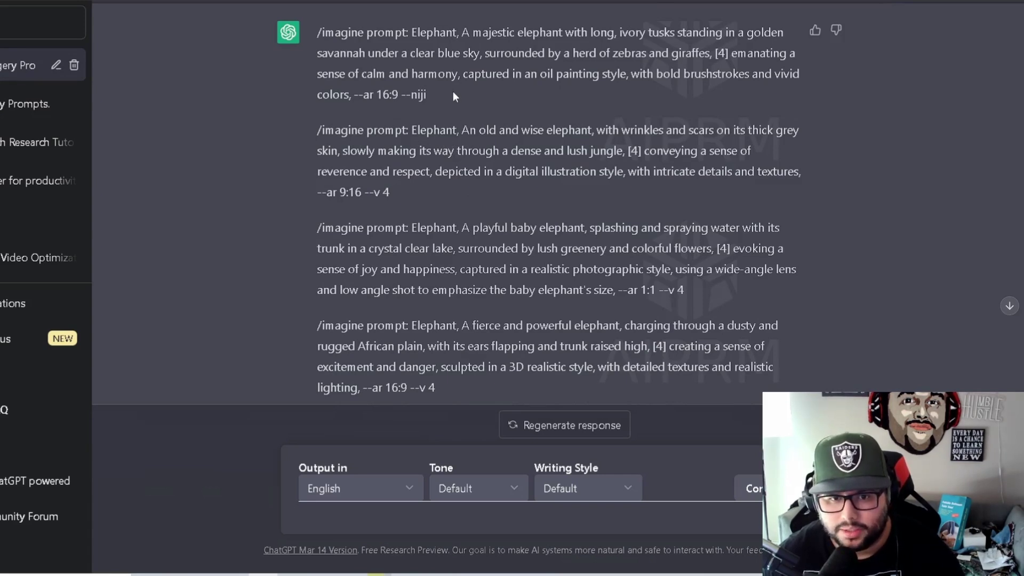
drag(453, 92, 411, 33)
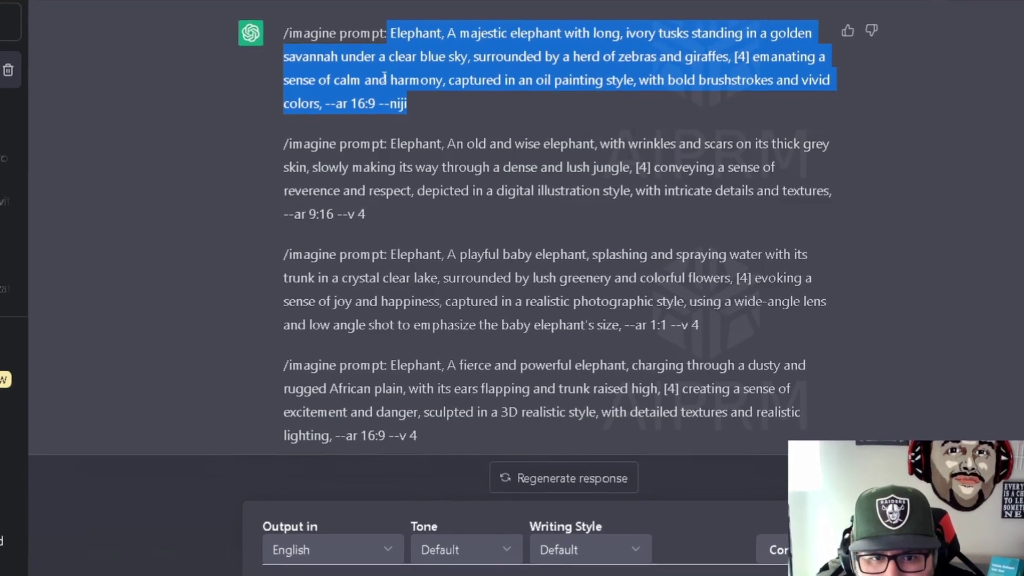
click(411, 101)
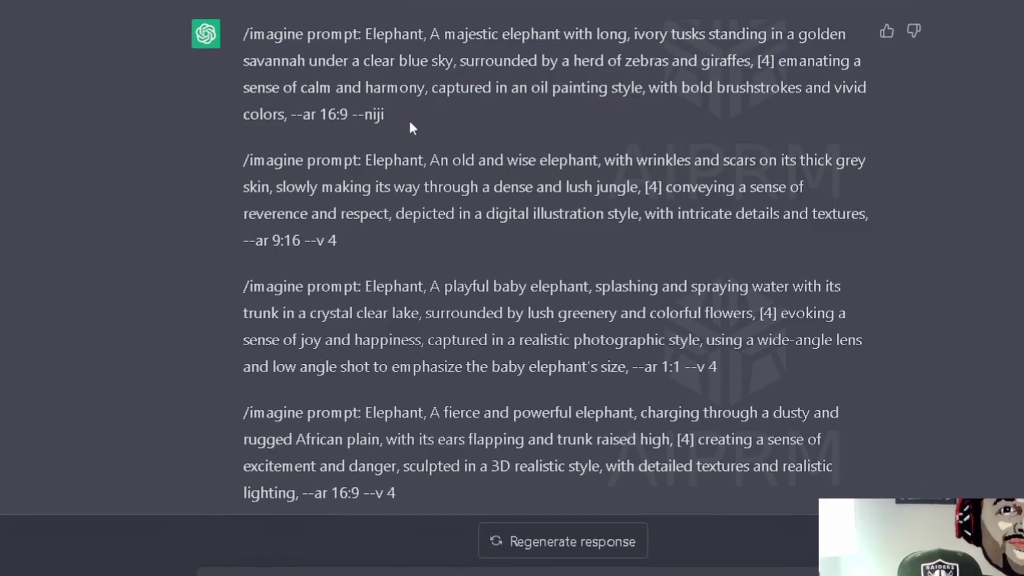
drag(412, 109, 398, 57)
click(365, 68)
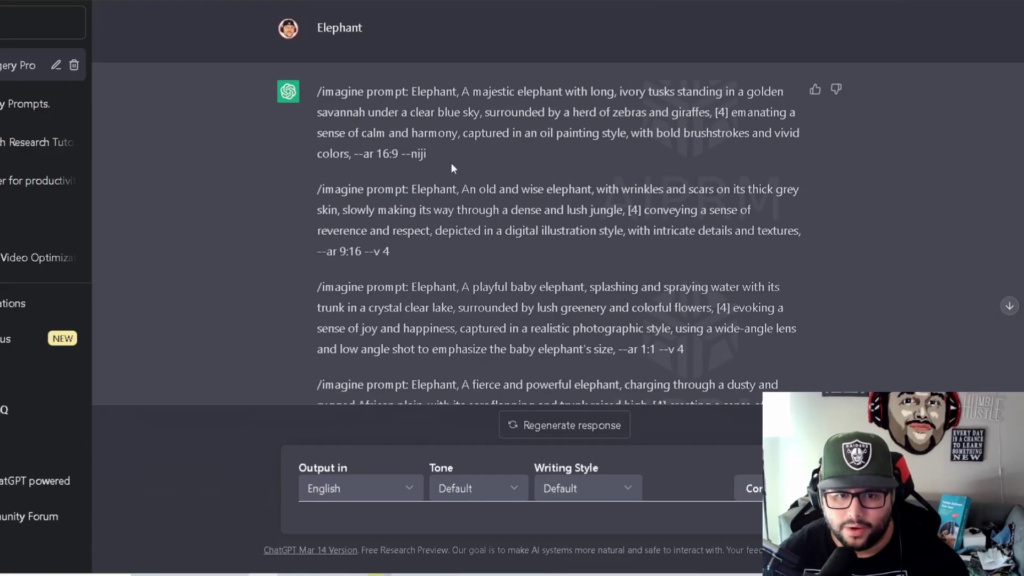
drag(452, 168, 411, 93)
right_click(467, 104)
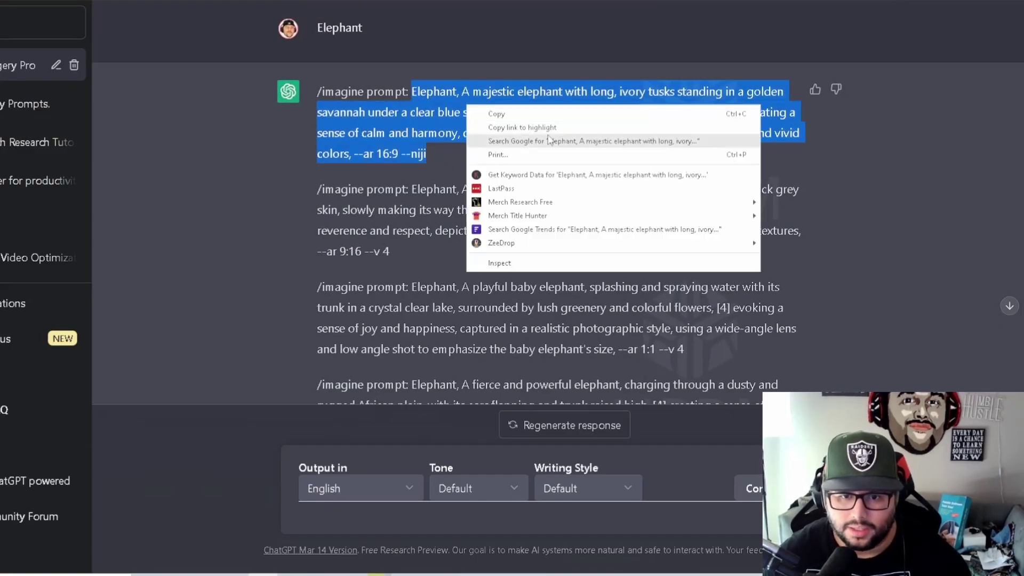
click(513, 115)
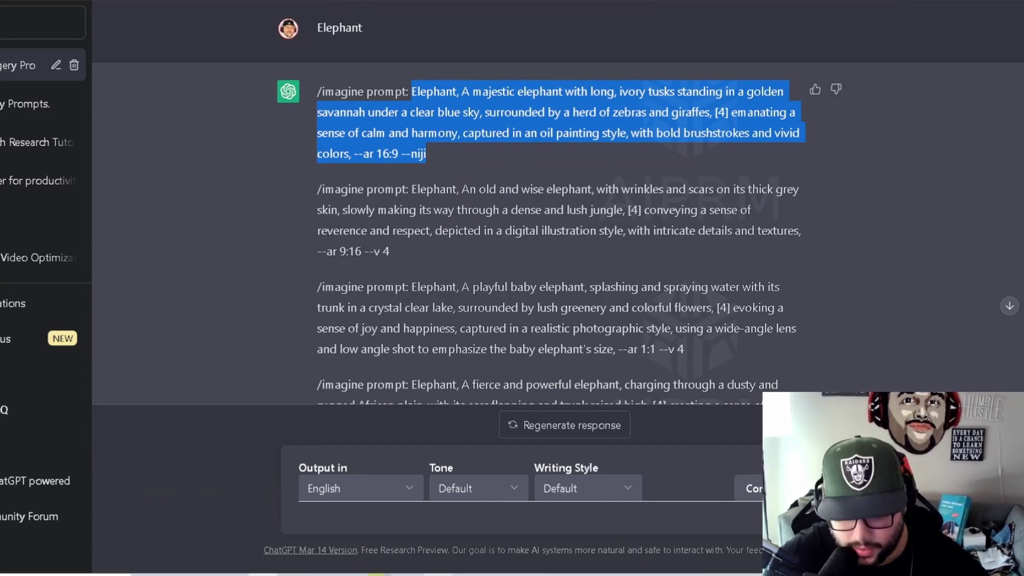
- Switch to Discord and paste the copied elephant text as the prompt of an /imagine command in Midjourney's general-1 channel
mouse_move(437, 574)
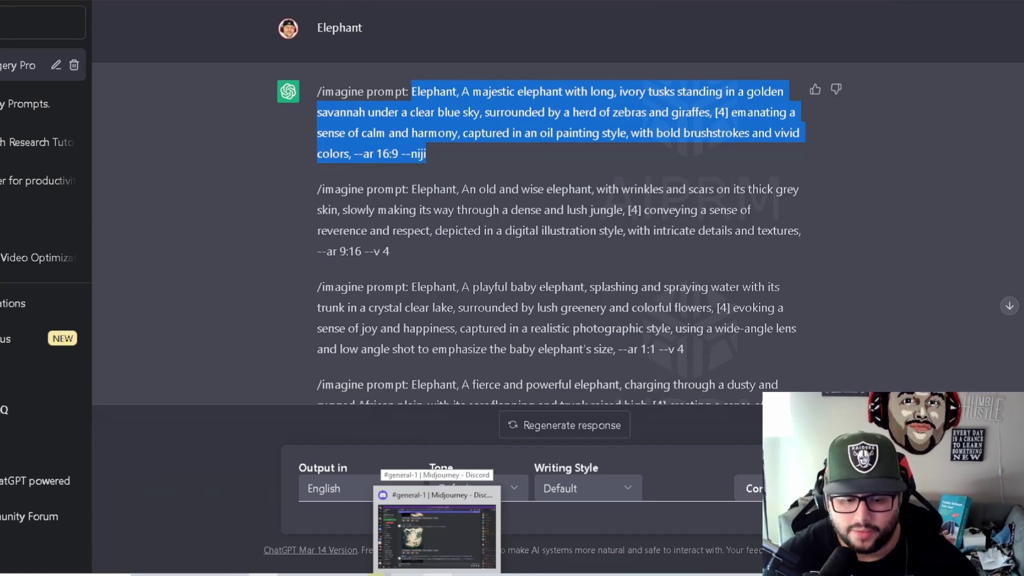
click(436, 530)
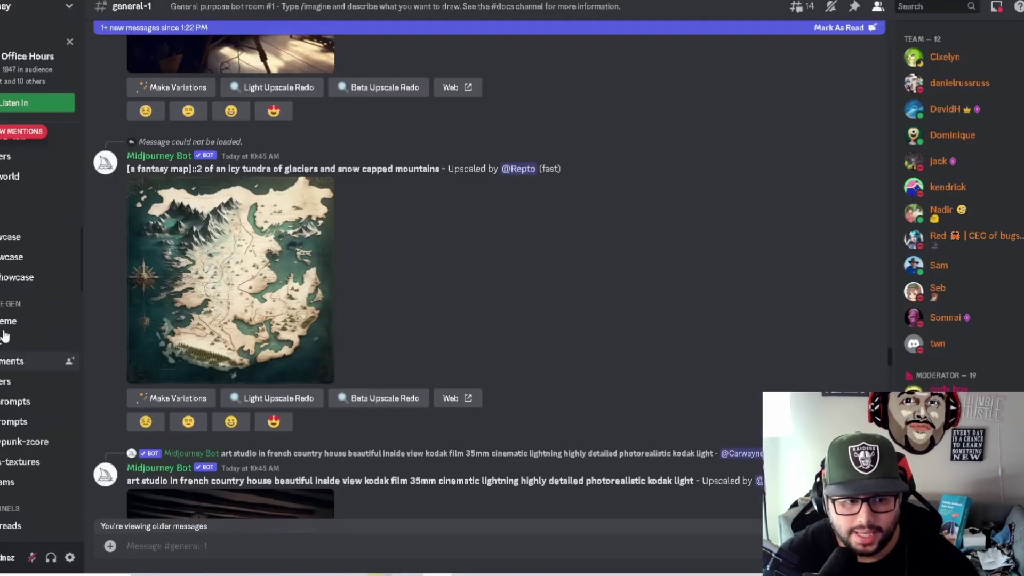
scroll(9, 469, down, 5)
click(169, 546)
text(/)
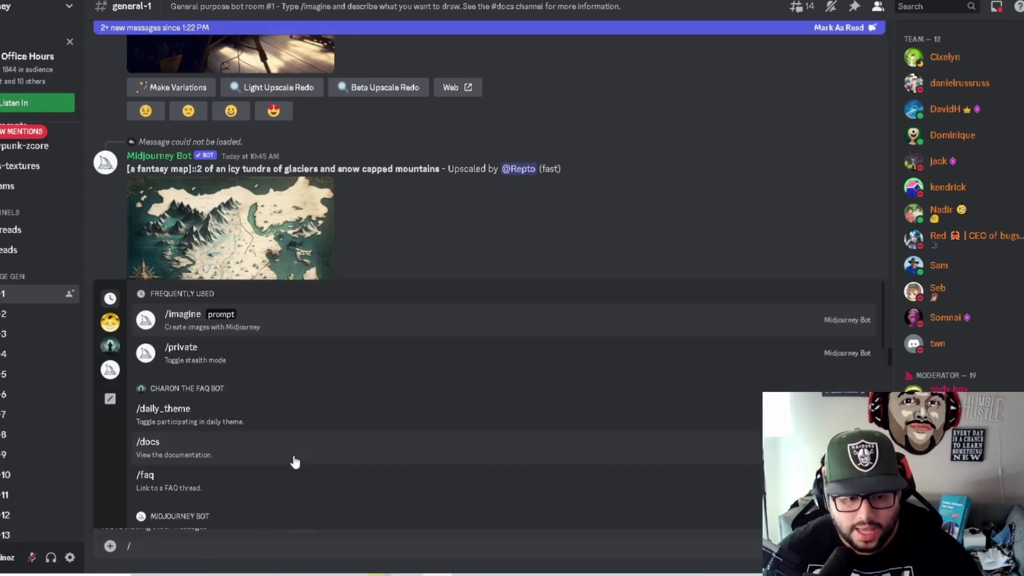
click(263, 330)
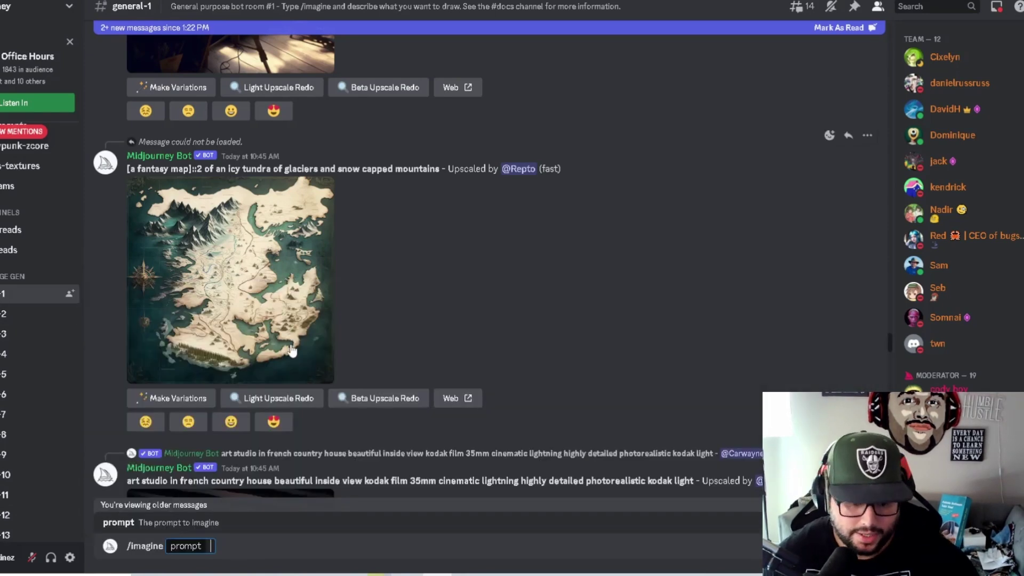
key(ctrl+v)
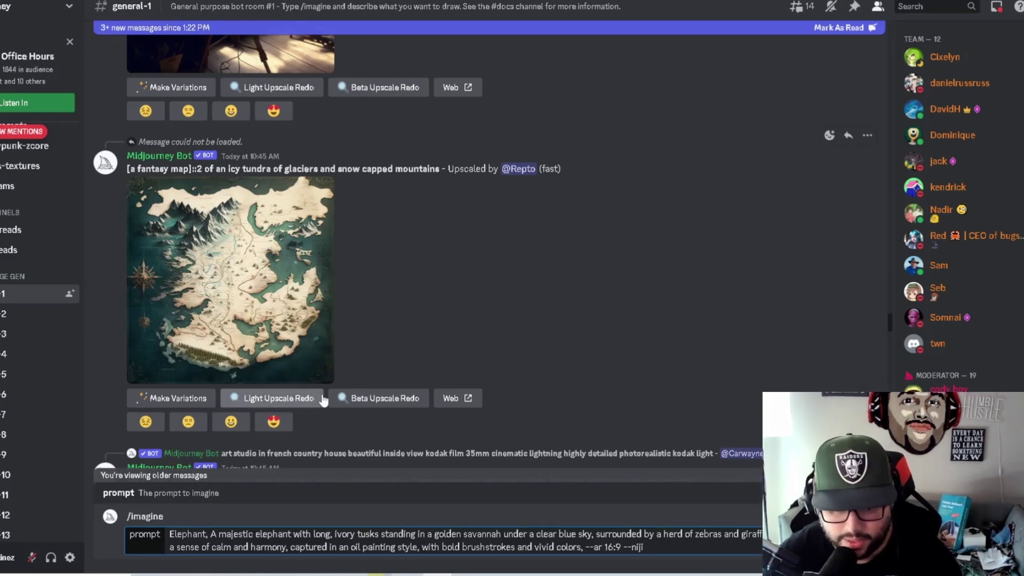
- Check the "/imagine prompt:" prefix in the ChatGPT response, and send the prepared /imagine command in Discord
key(alt+Tab)
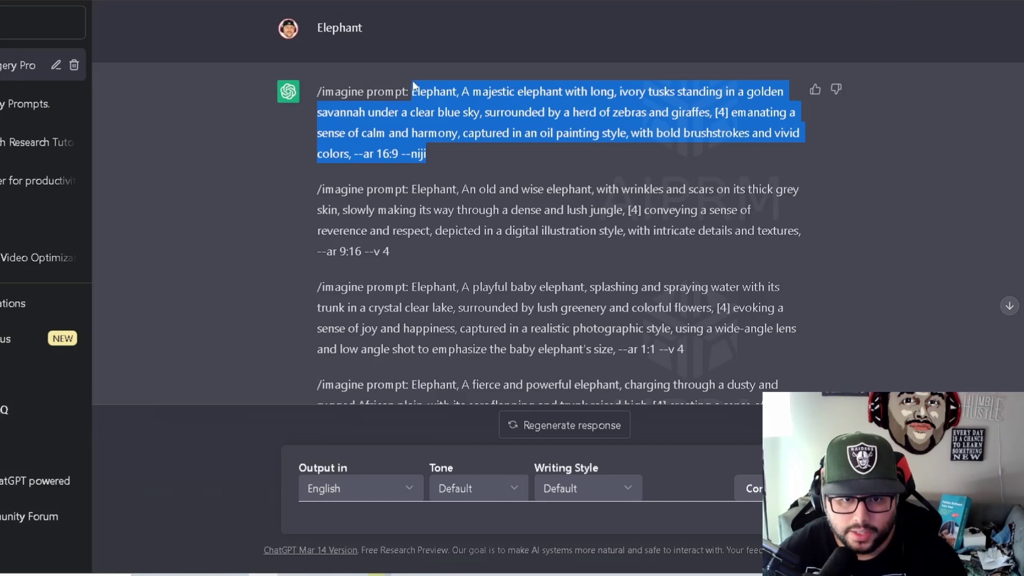
click(414, 88)
drag(377, 92, 318, 93)
key(alt+Tab)
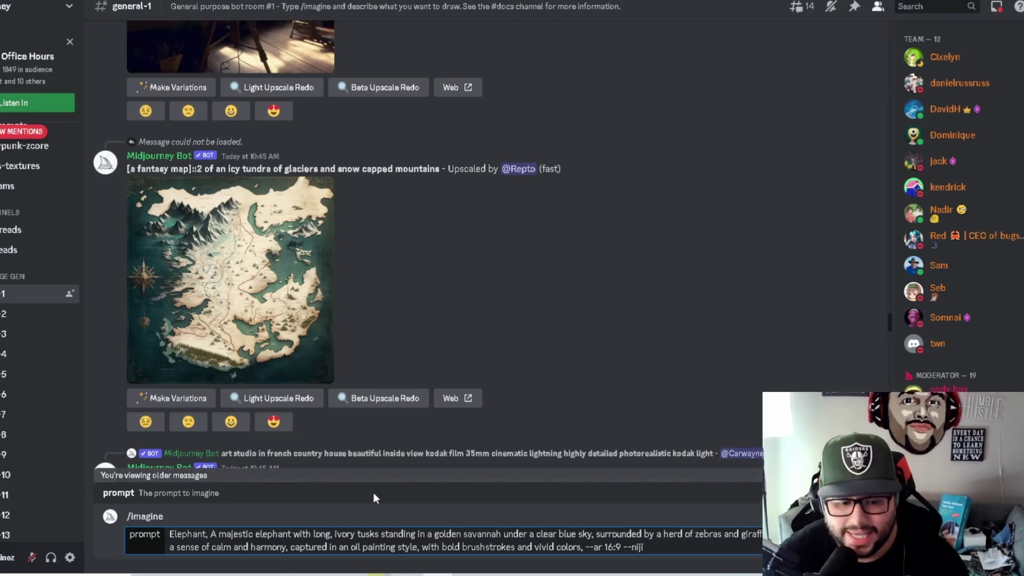
key(Return)
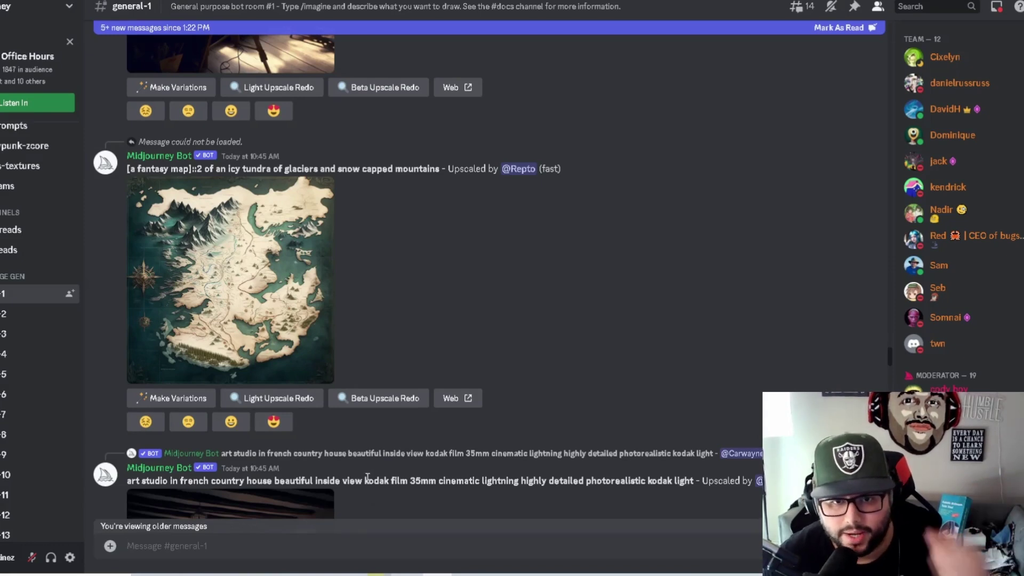
- Copy the old and wise elephant prompt from ChatGPT and try to paste it into Discord's general-1 message box
mouse_move(264, 573)
click(264, 522)
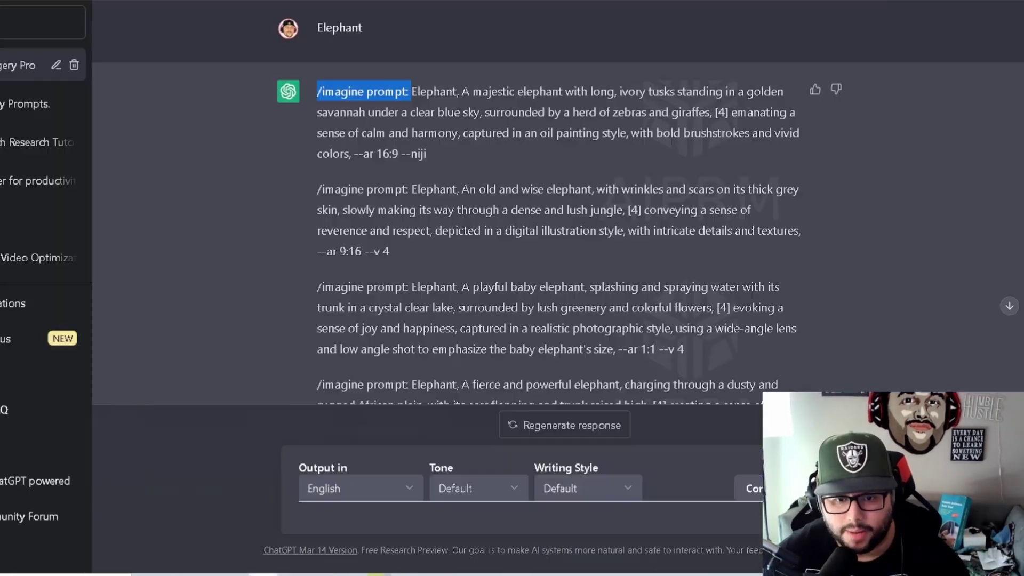
drag(410, 246, 407, 189)
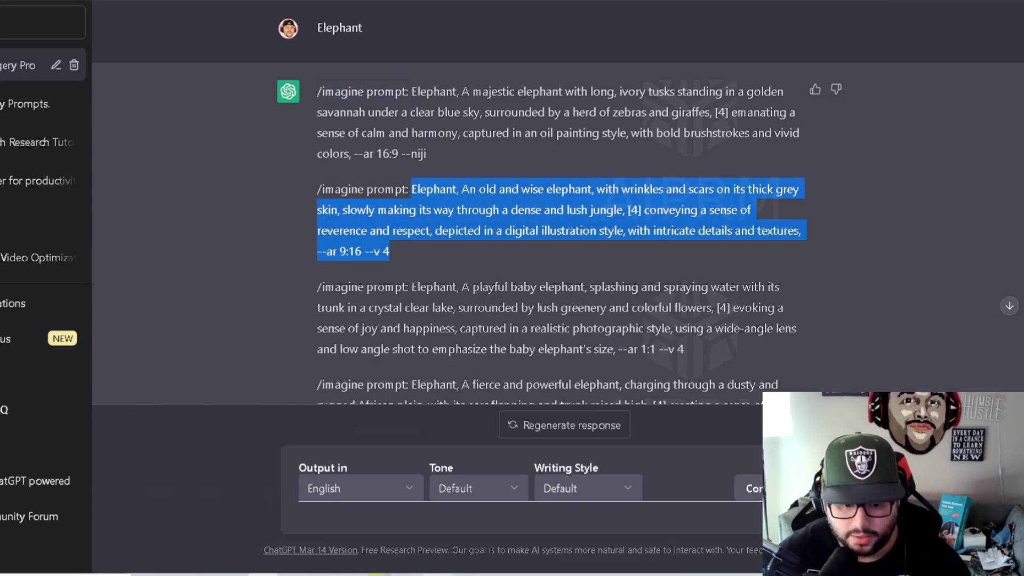
click(292, 535)
key(ctrl+v)
key(ctrl+z)
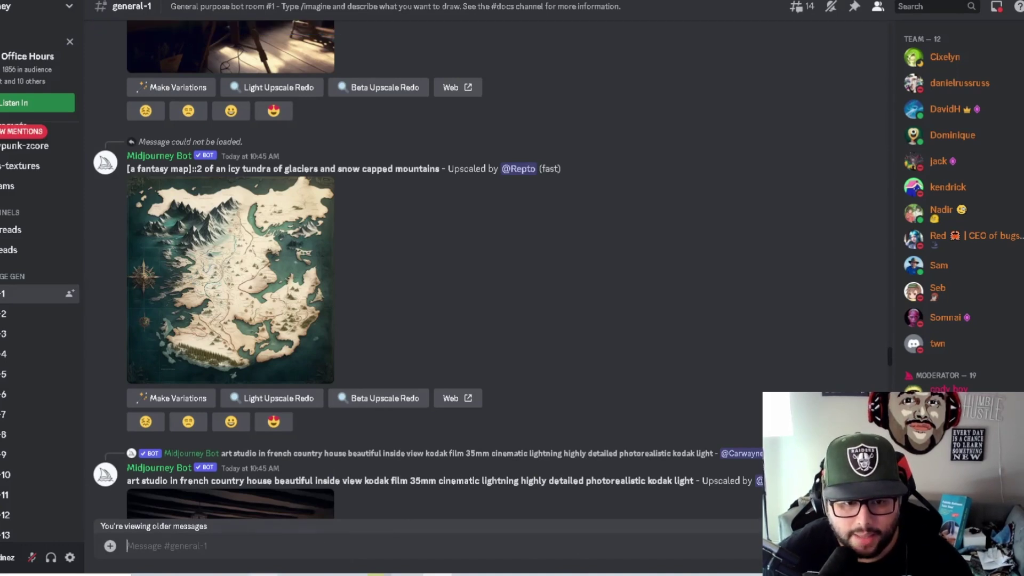
- Switch to the IMI Prompt site, open the web version of its Midjourney Prompt Builder and enter "Cute panda" as the prompt text
click(305, 574)
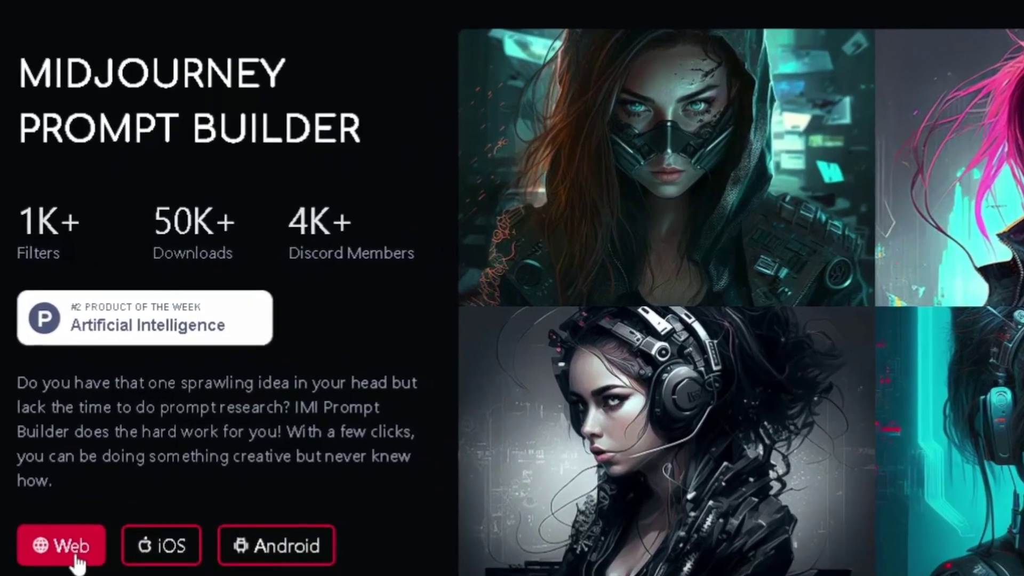
click(75, 556)
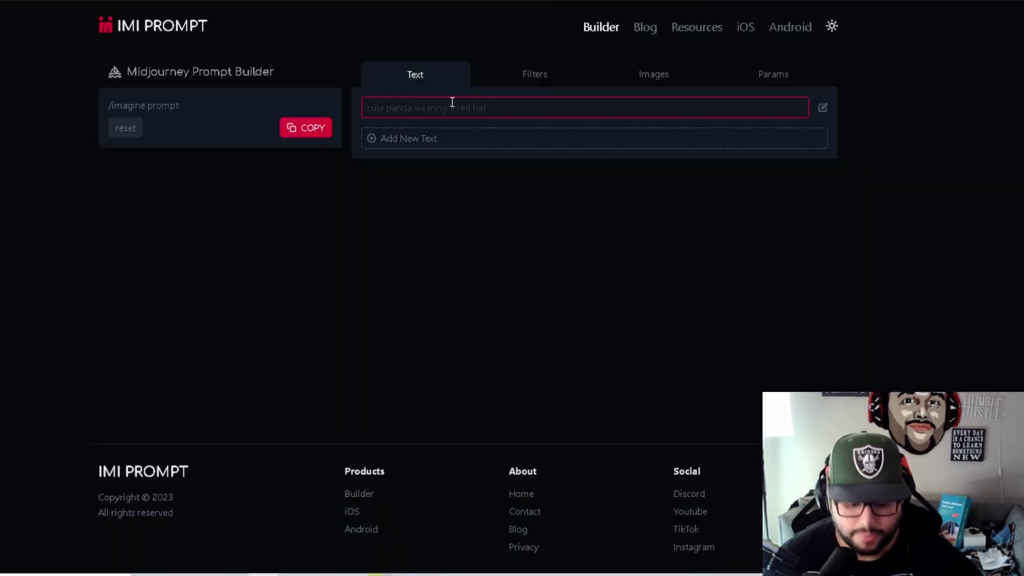
text(Cute panda)
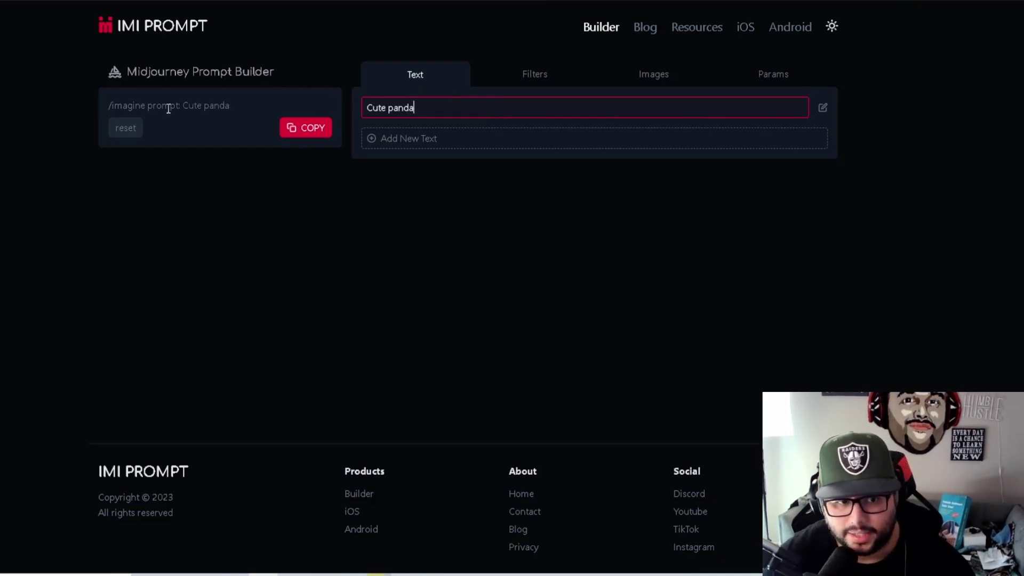
triple_click(132, 107)
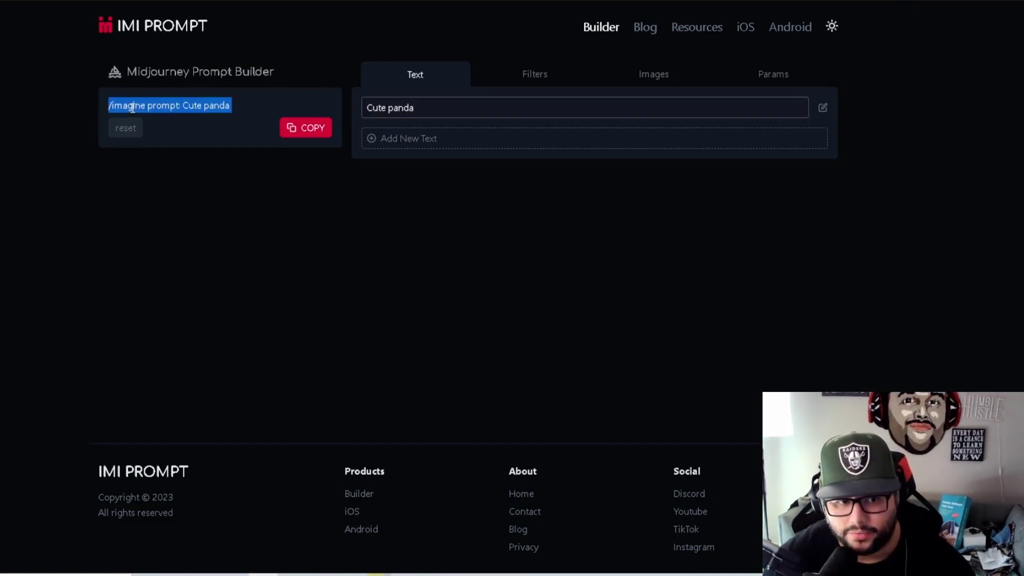
- Browse the layout filters and add Character Design to the Cute panda prompt
click(532, 79)
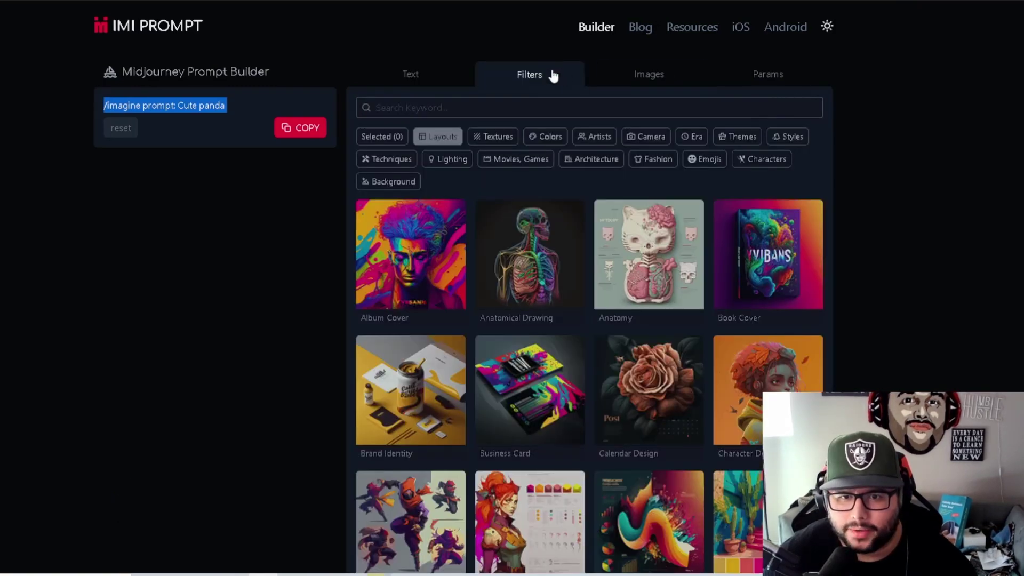
click(491, 138)
click(438, 138)
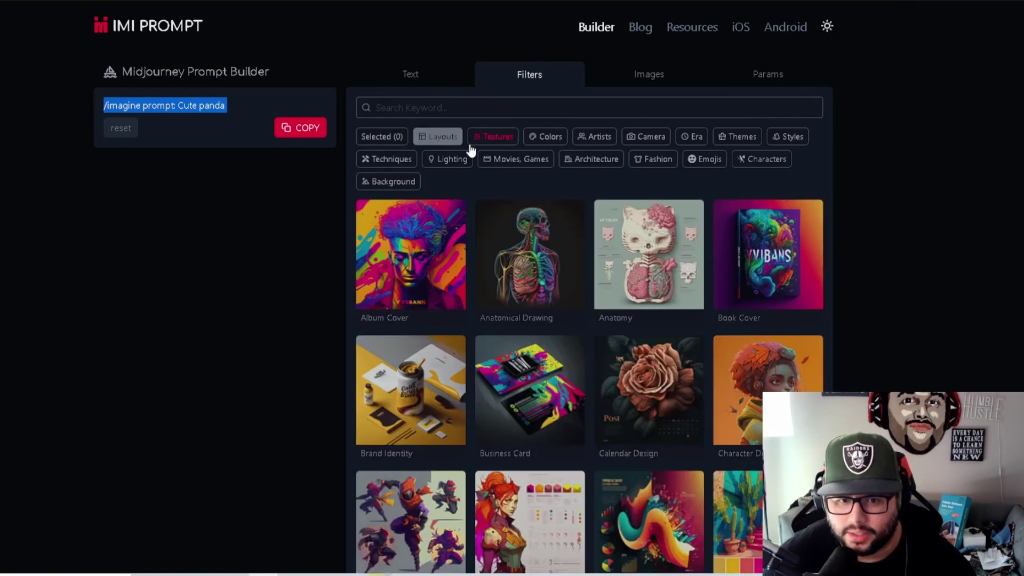
scroll(363, 202, down, 2)
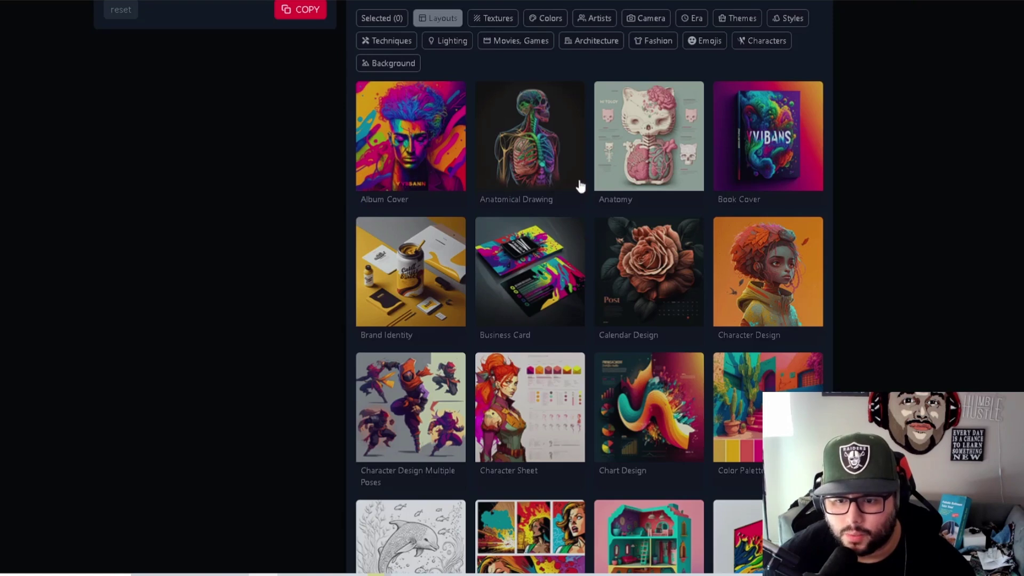
scroll(770, 236, down, 4)
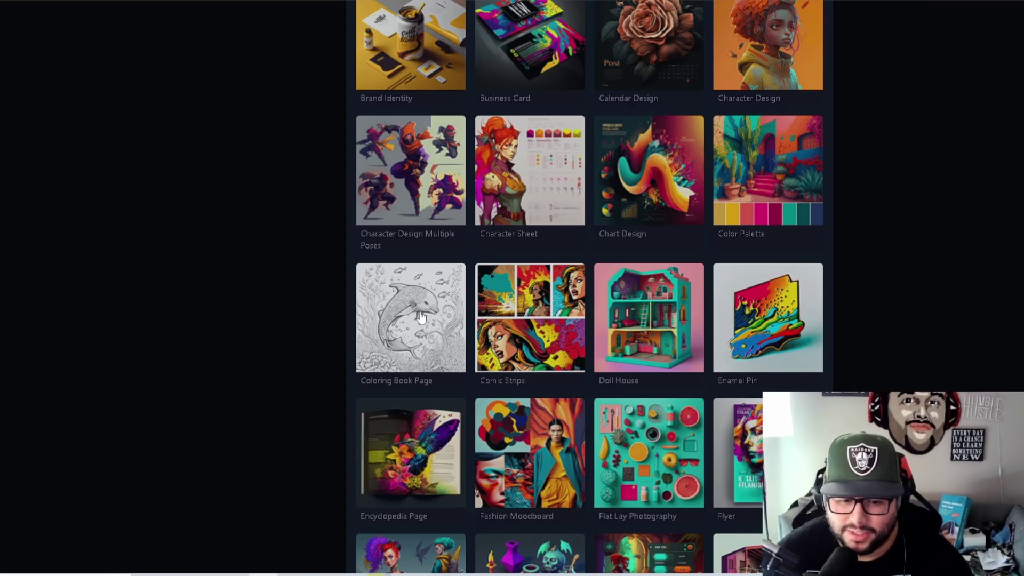
scroll(420, 317, down, 9)
scroll(507, 347, down, 5)
scroll(465, 341, up, 5)
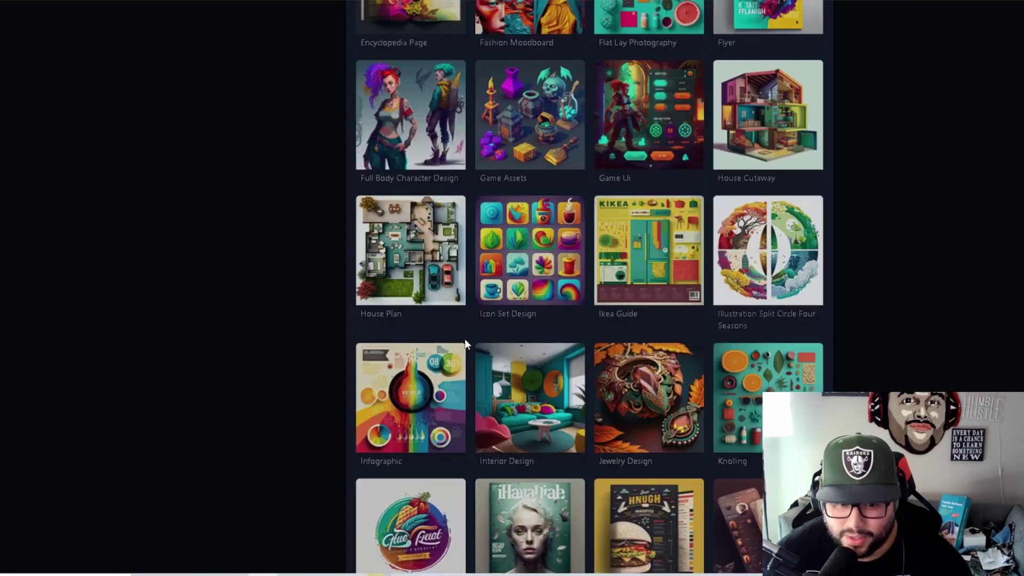
scroll(465, 344, up, 13)
scroll(551, 313, up, 3)
click(779, 279)
scroll(781, 272, up, 2)
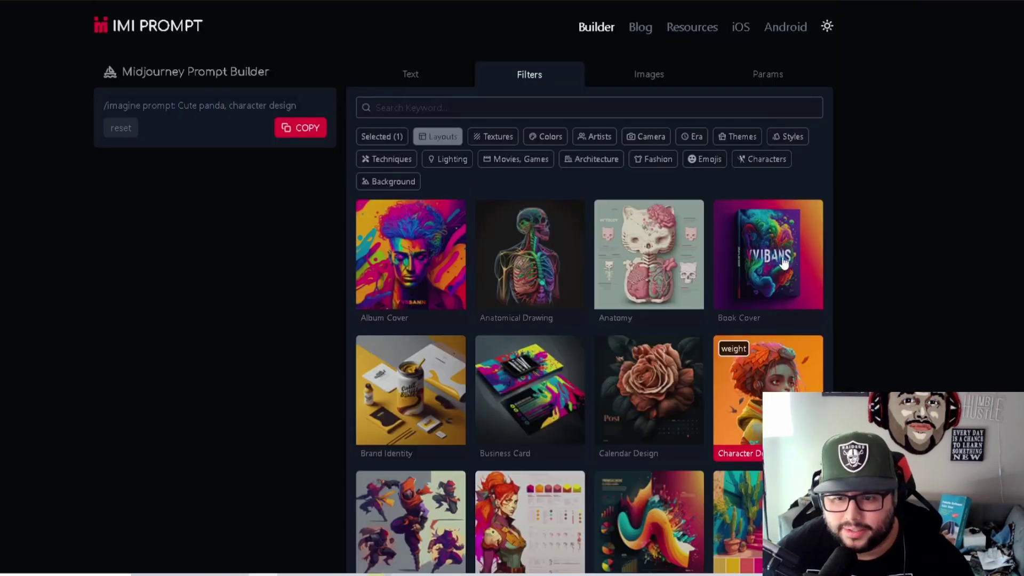
drag(231, 107, 297, 106)
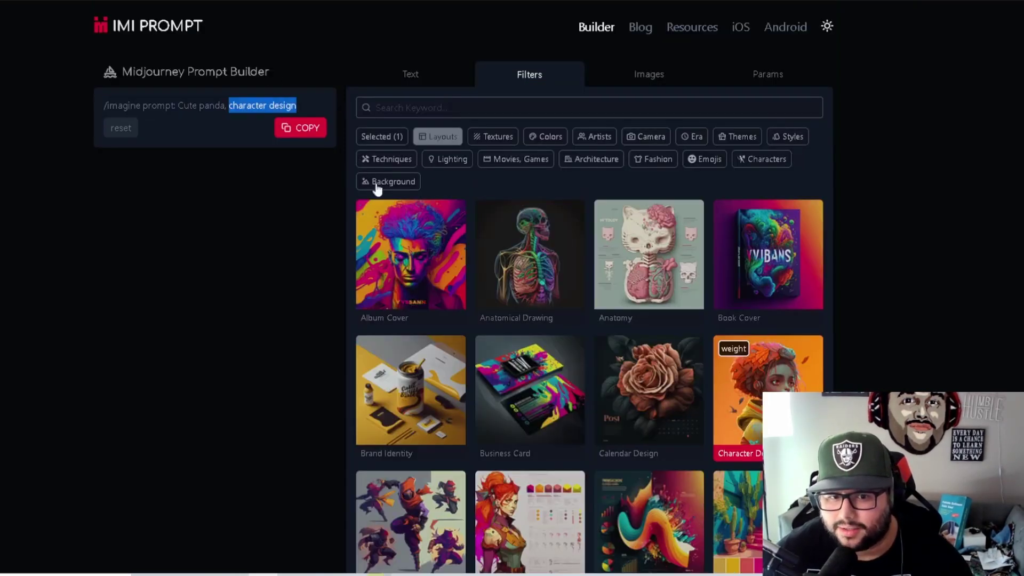
- Examine the available texture and color filters for the prompt
click(496, 136)
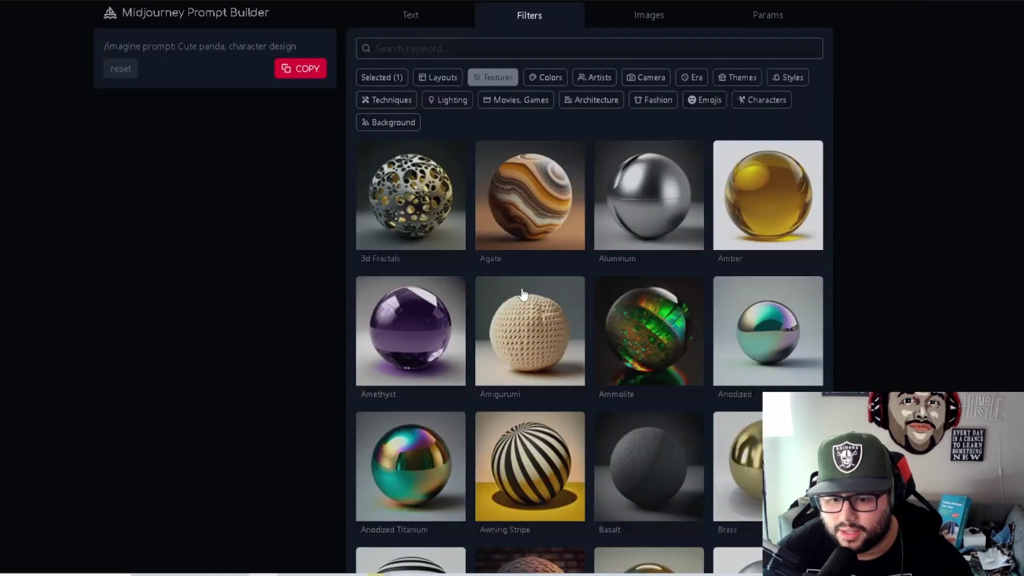
scroll(525, 295, down, 13)
scroll(526, 295, down, 13)
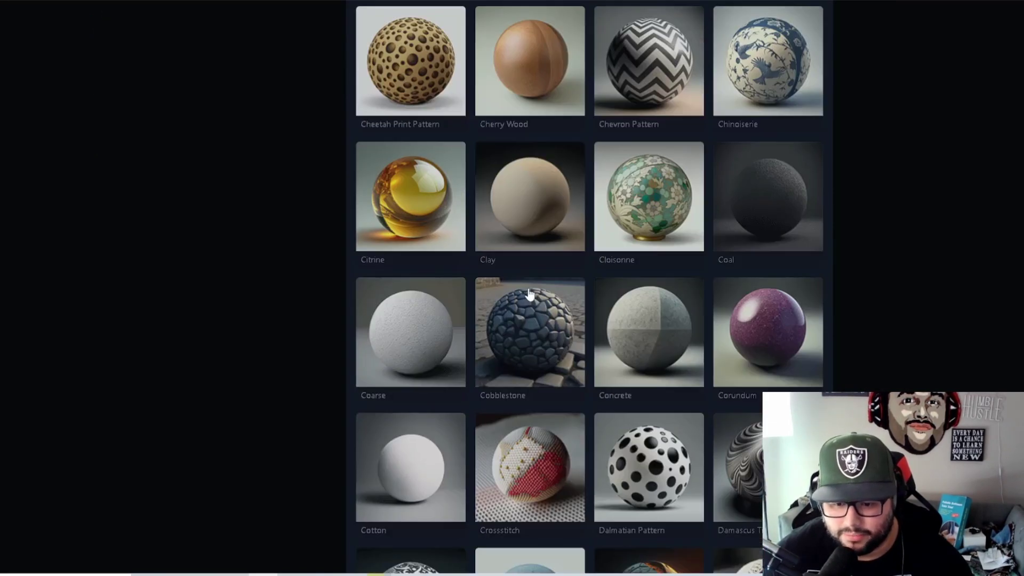
scroll(643, 299, down, 15)
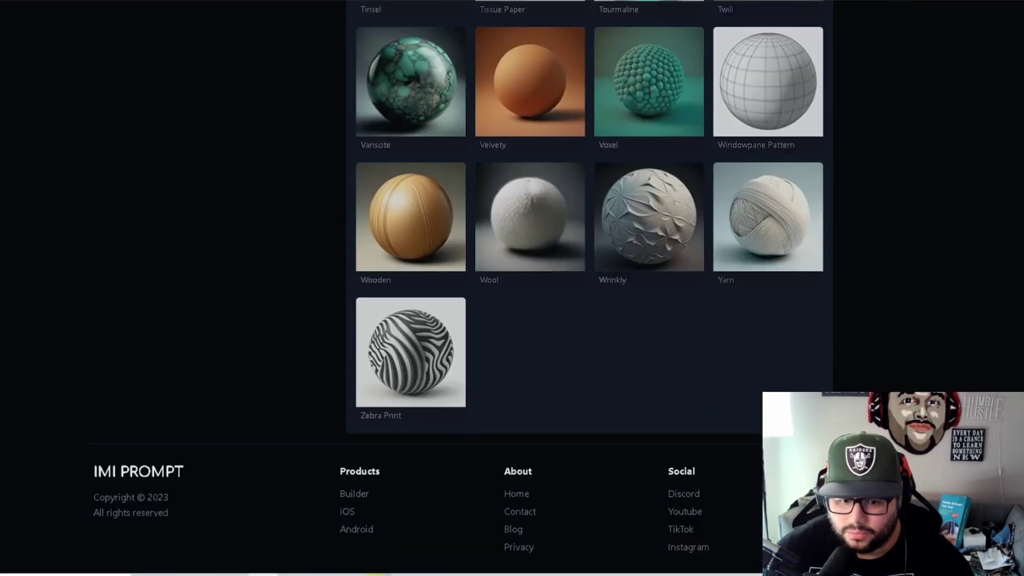
key(Home)
click(545, 136)
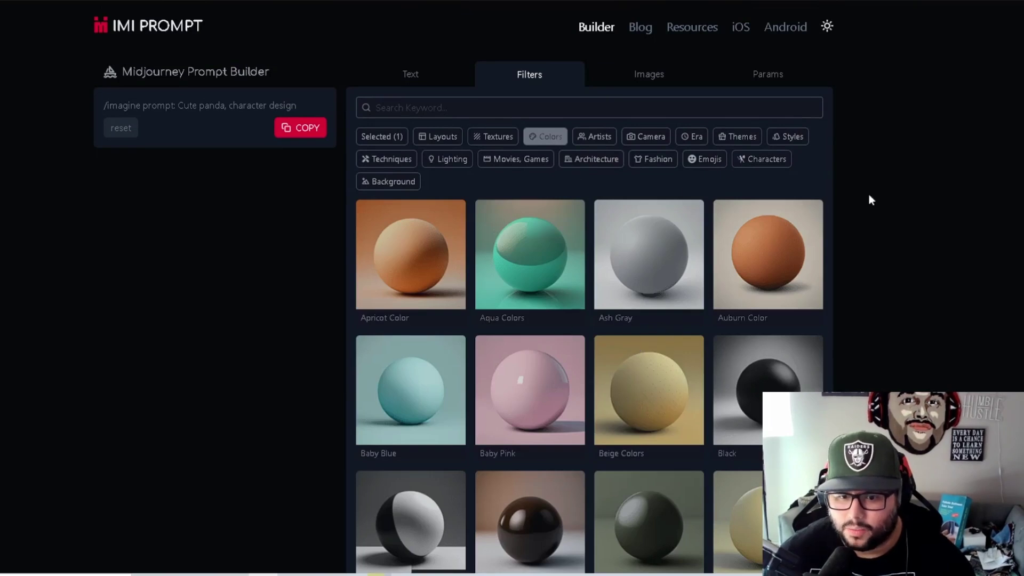
scroll(1020, 96, down, 9)
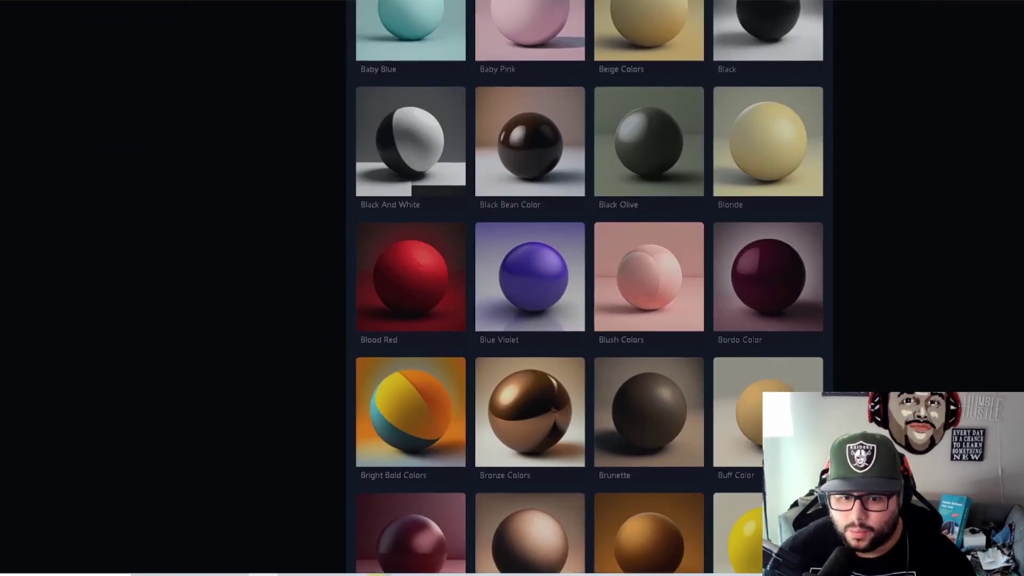
scroll(1020, 97, down, 16)
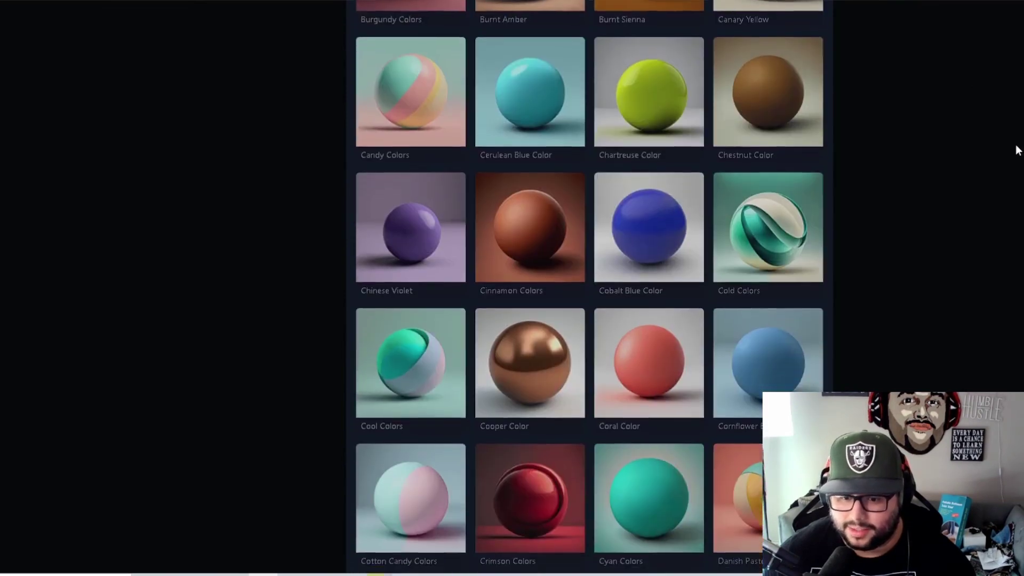
scroll(1011, 191, down, 6)
scroll(1019, 263, up, 20)
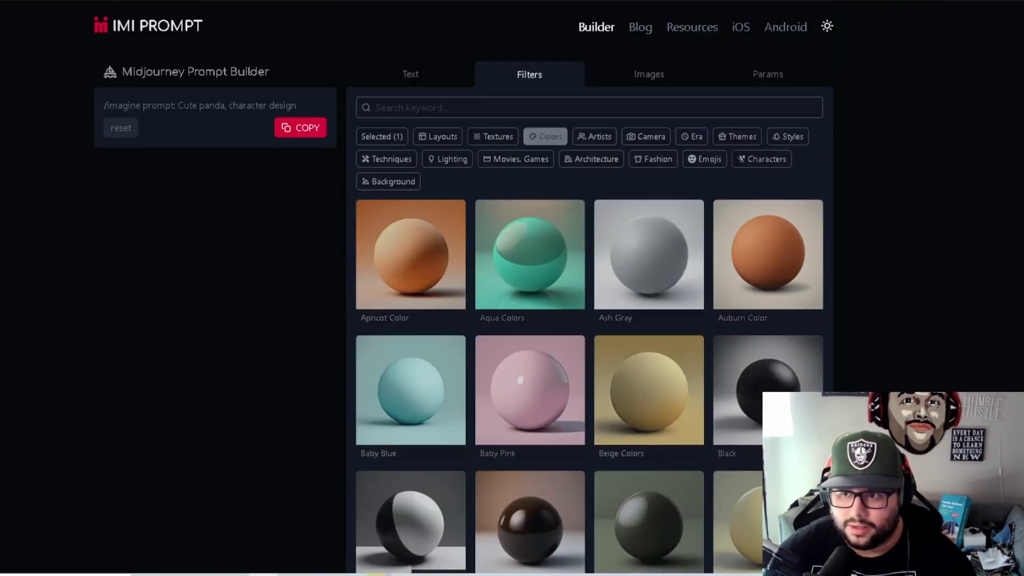
- Look through the artist style filters offered for the prompt
click(594, 136)
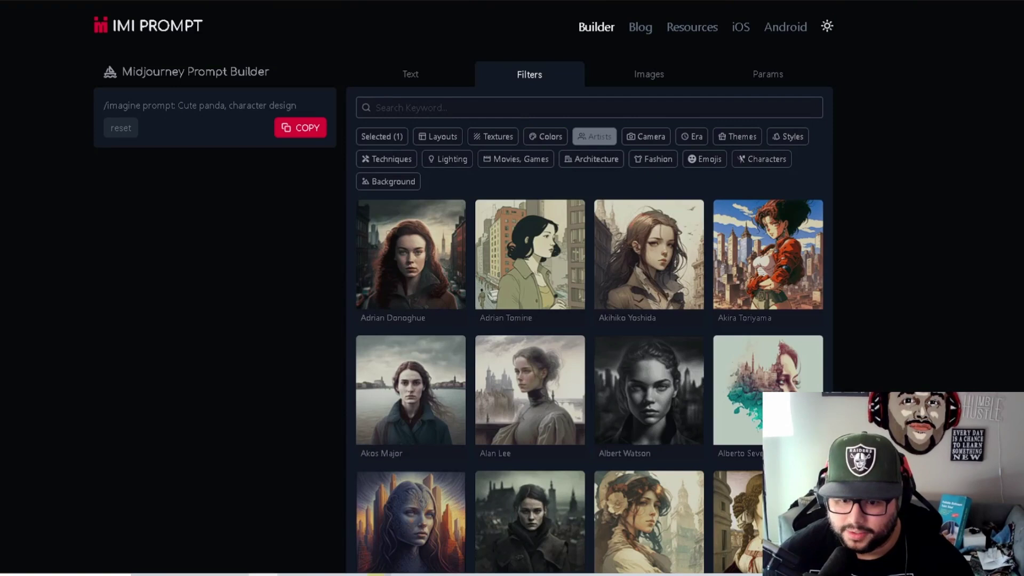
scroll(589, 288, down, 5)
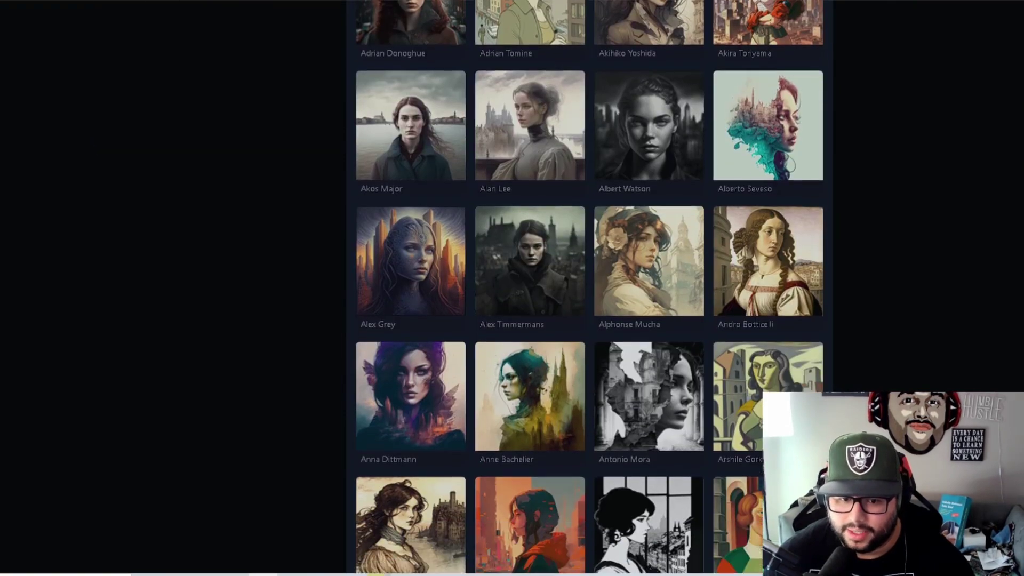
scroll(1015, 143, down, 13)
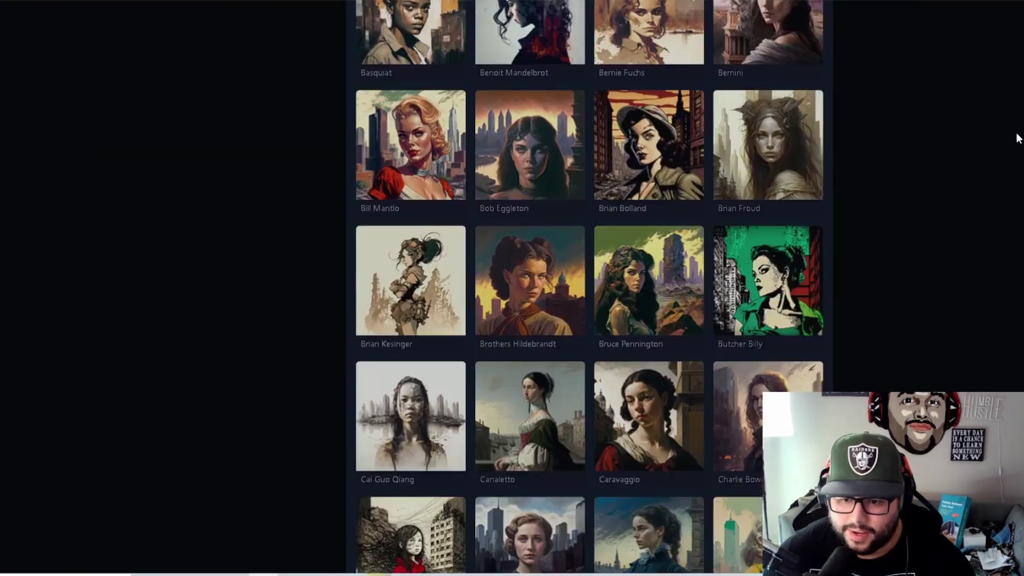
scroll(1015, 142, down, 9)
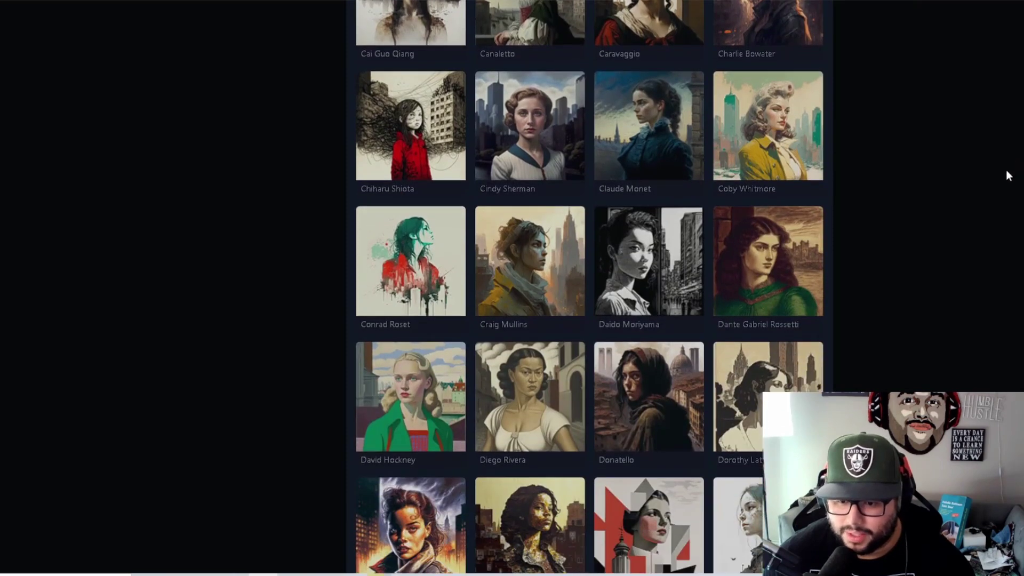
scroll(1005, 188, down, 11)
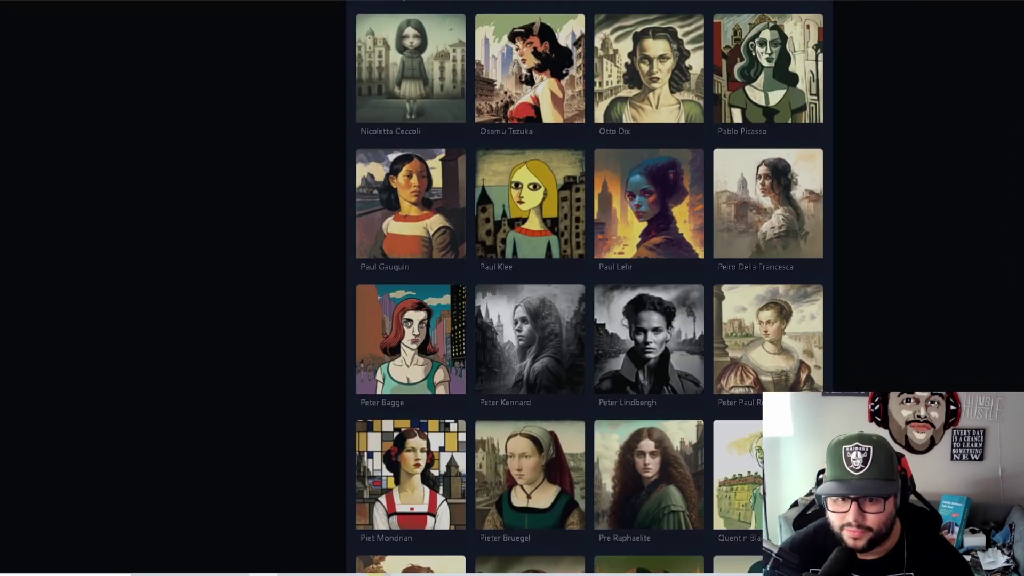
scroll(589, 288, down, 2)
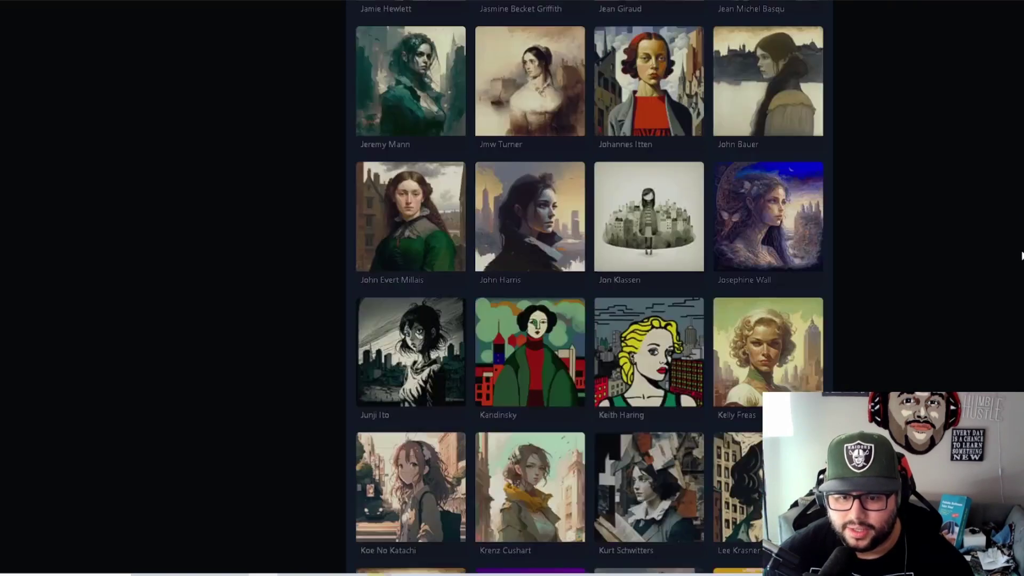
scroll(1021, 256, up, 20)
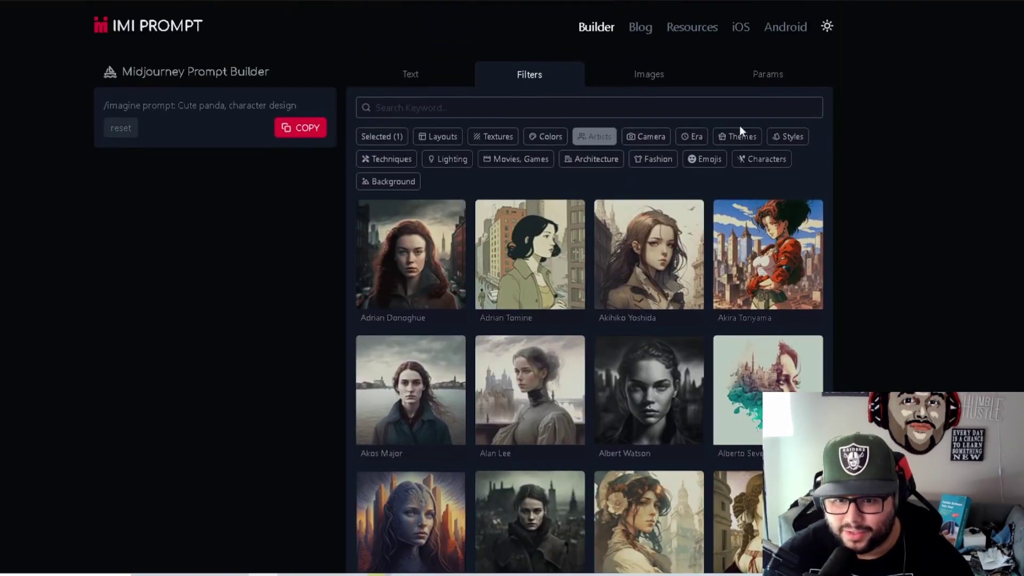
- Review the camera filters, such as lens lengths and shot types, and the historical era filters
click(649, 145)
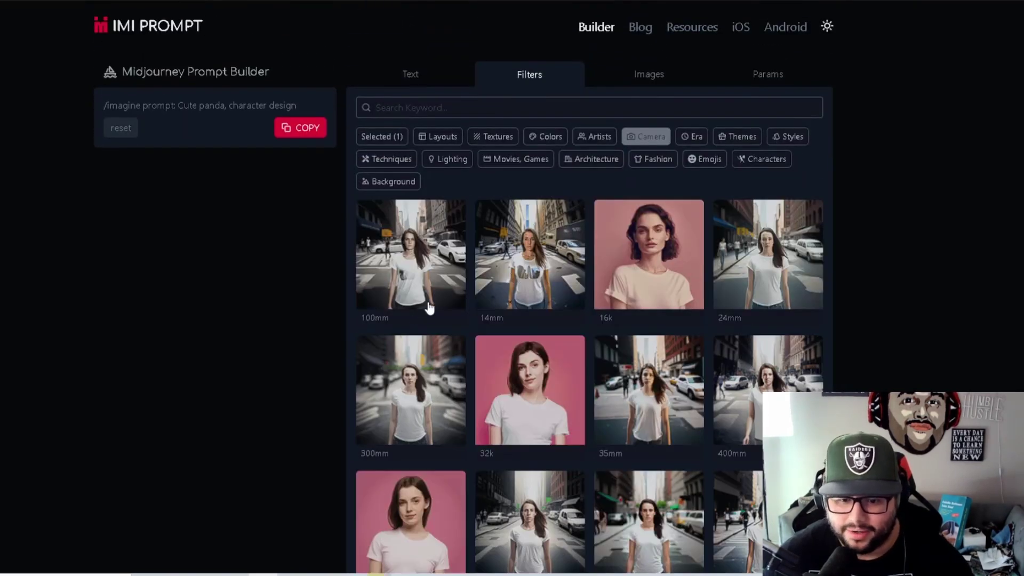
scroll(429, 308, down, 6)
scroll(449, 298, down, 5)
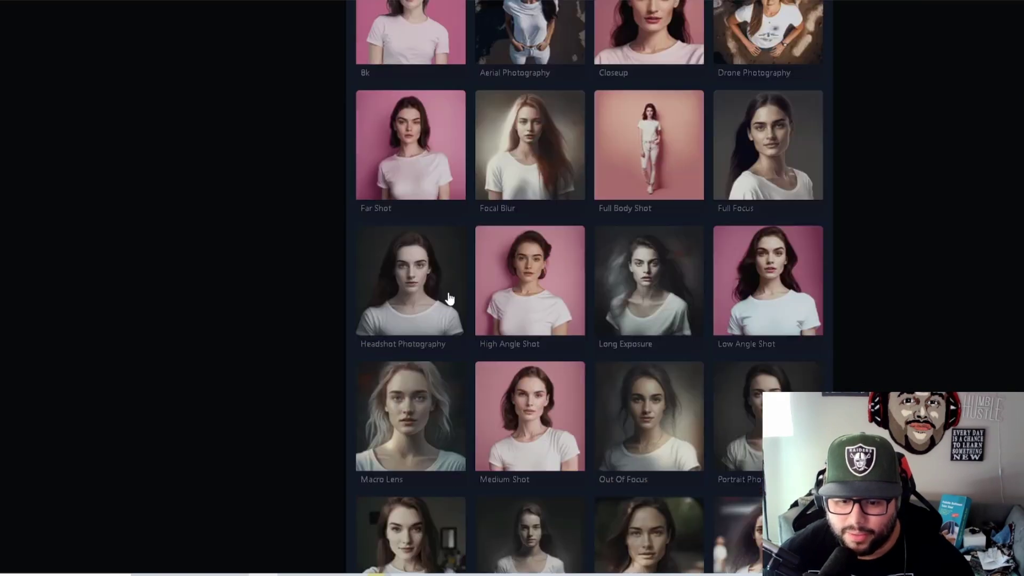
scroll(453, 298, down, 1)
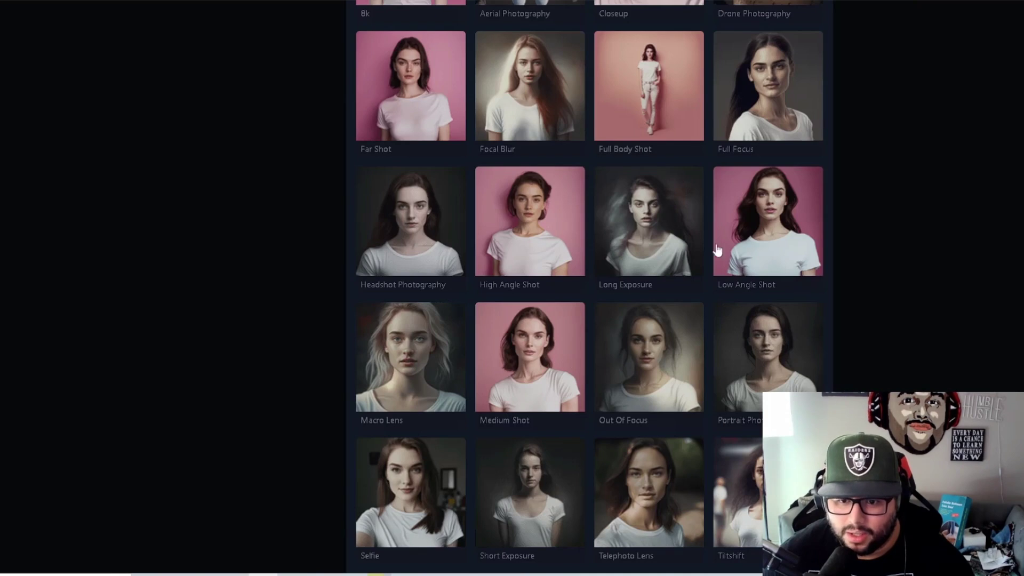
scroll(589, 299, down, 4)
scroll(589, 299, up, 16)
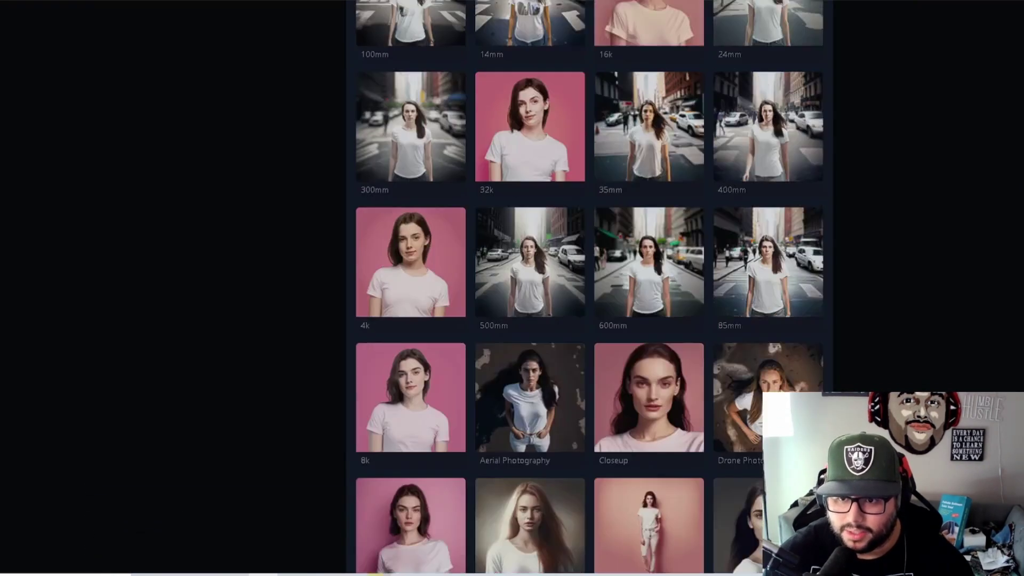
click(692, 136)
scroll(691, 160, down, 6)
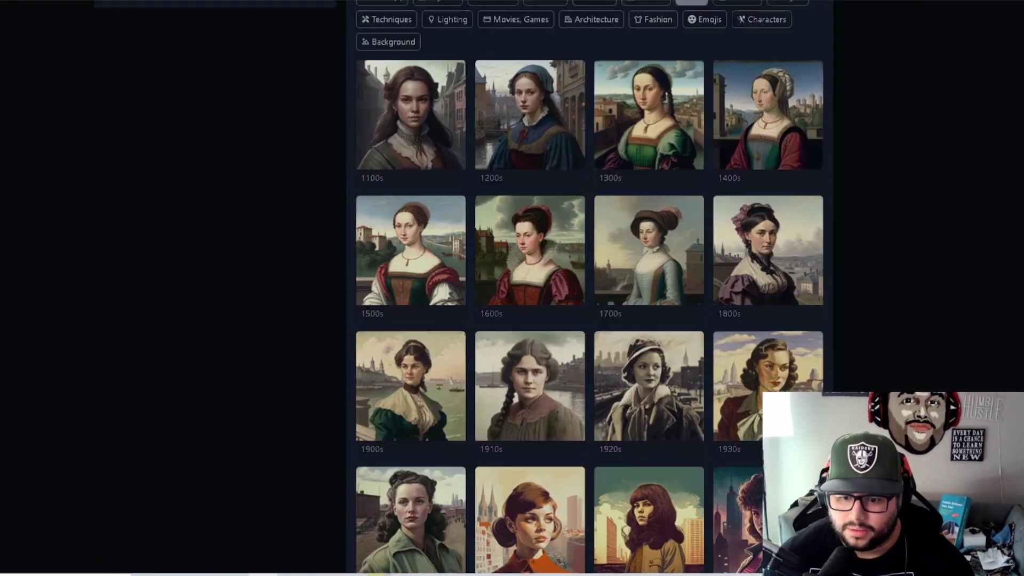
scroll(1020, 131, down, 4)
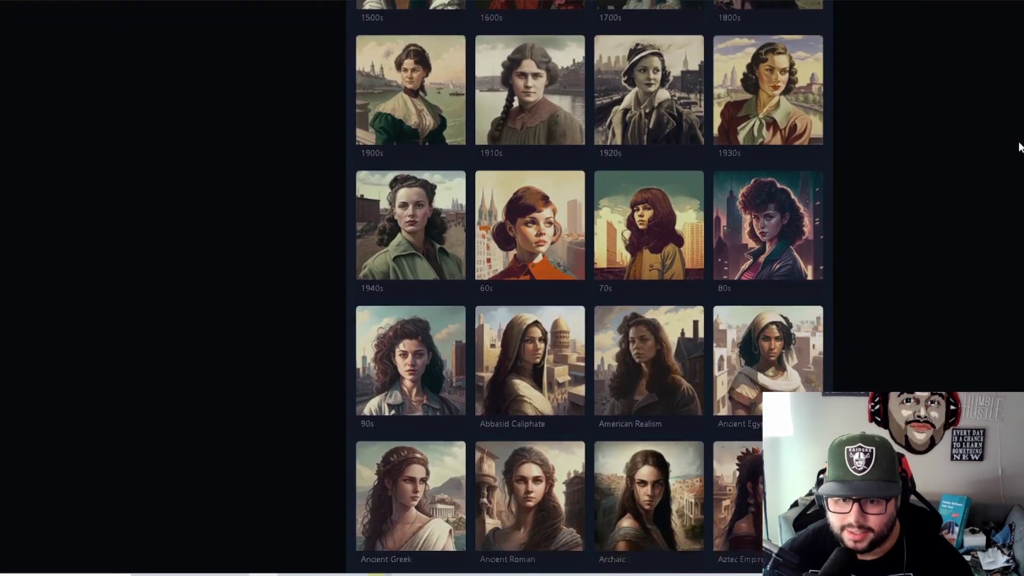
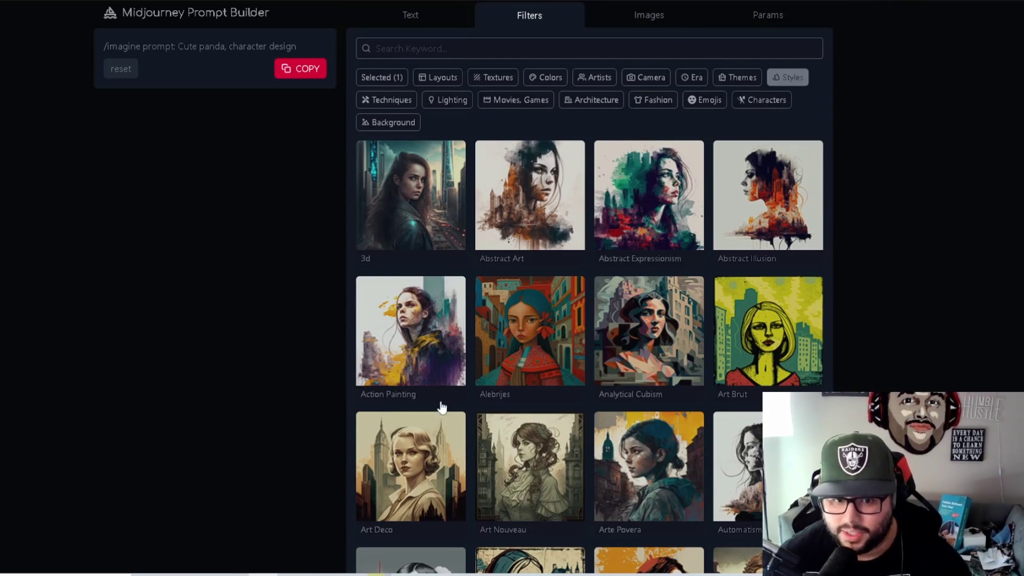
- Add the 3d style filter to the Cute panda prompt and browse the technique filters
click(434, 248)
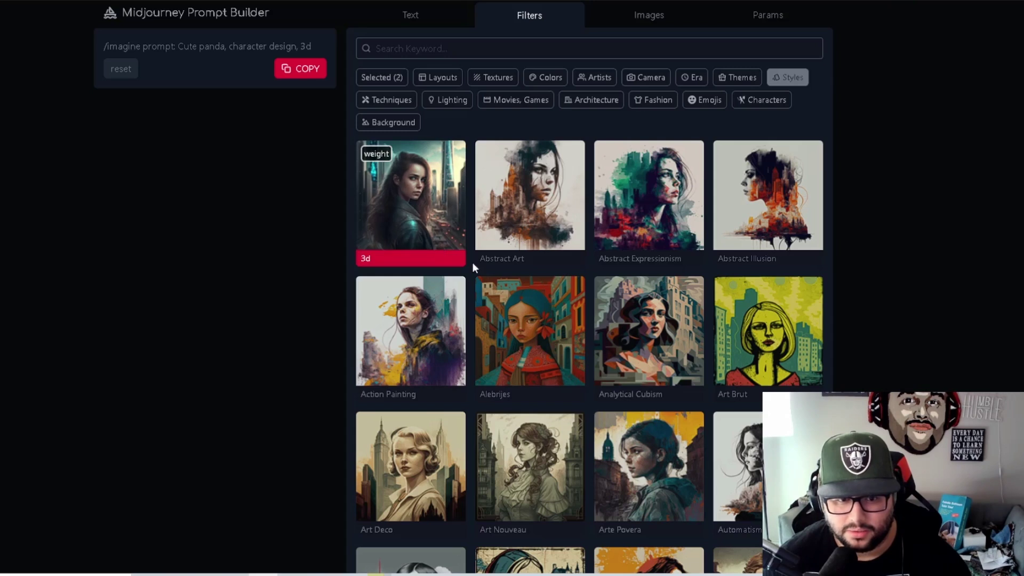
click(387, 104)
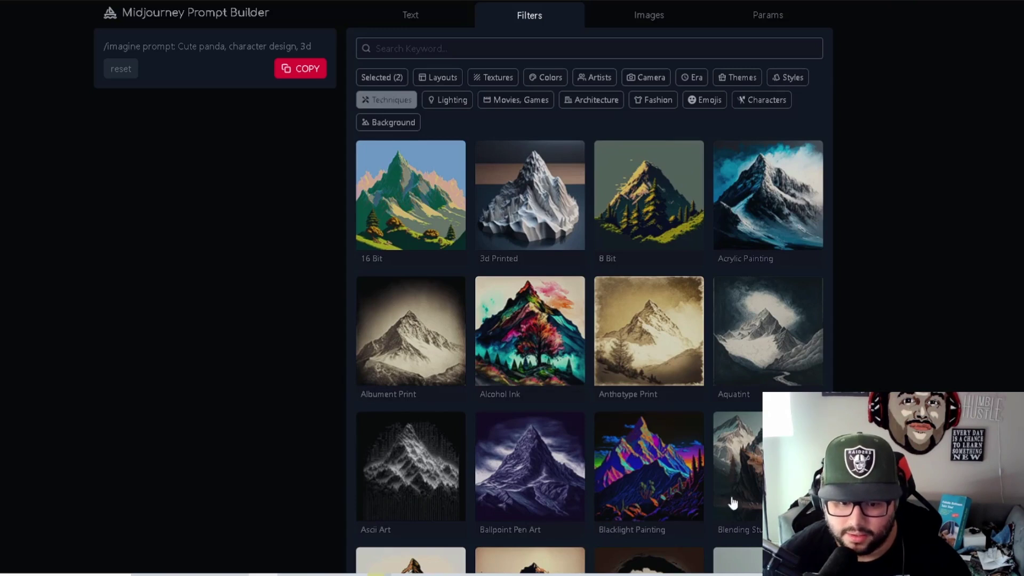
scroll(606, 366, down, 3)
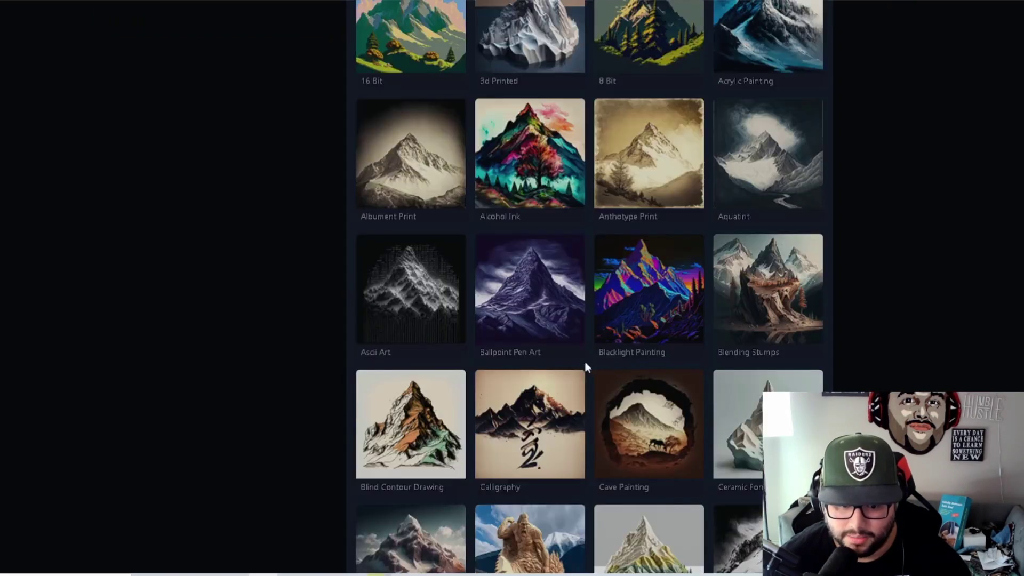
scroll(543, 459, up, 4)
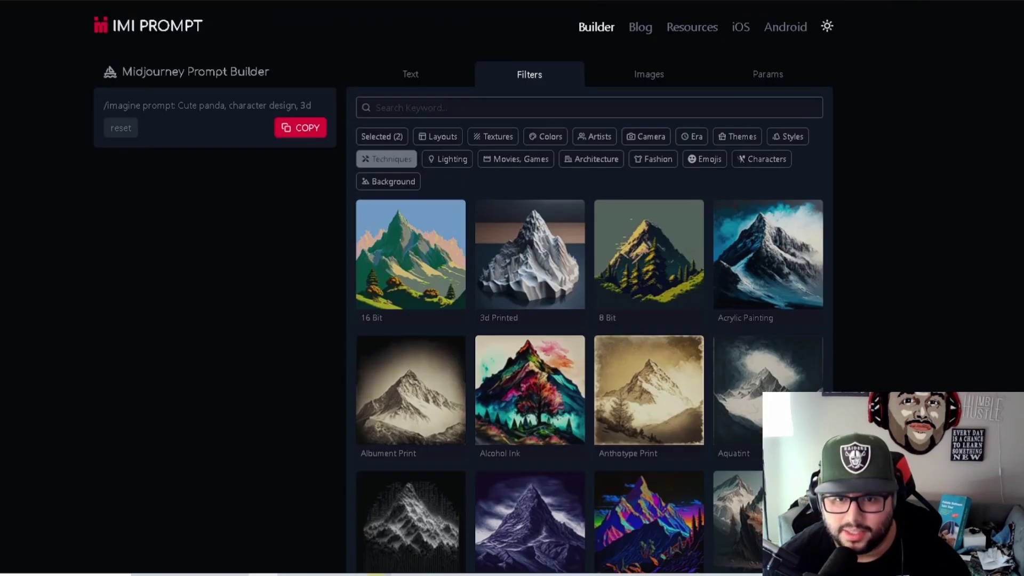
- Browse the lighting, movies and games, and architecture filters, and add the Baddie Outfit fashion filter to the prompt
click(457, 163)
click(515, 159)
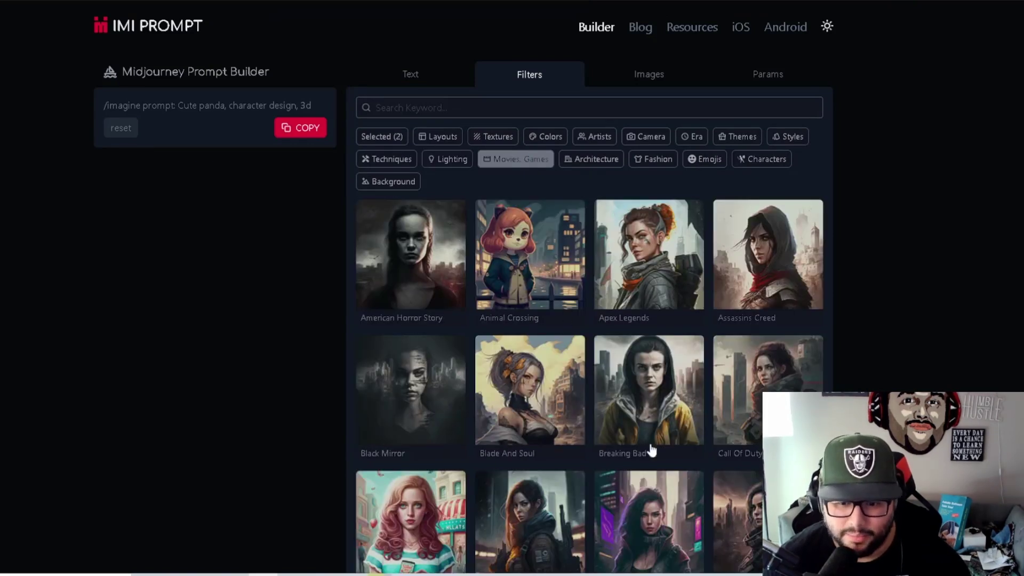
click(591, 158)
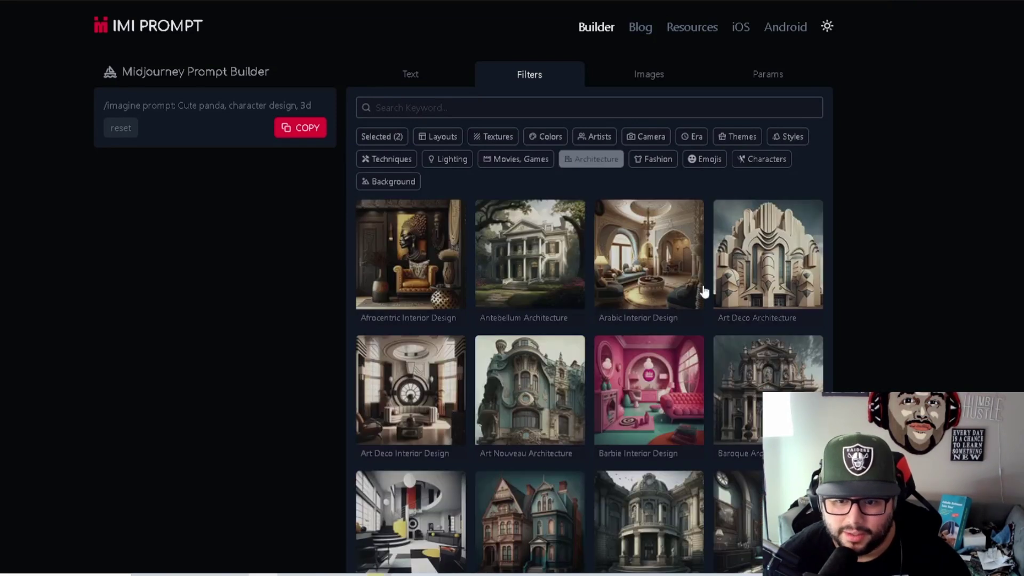
click(658, 160)
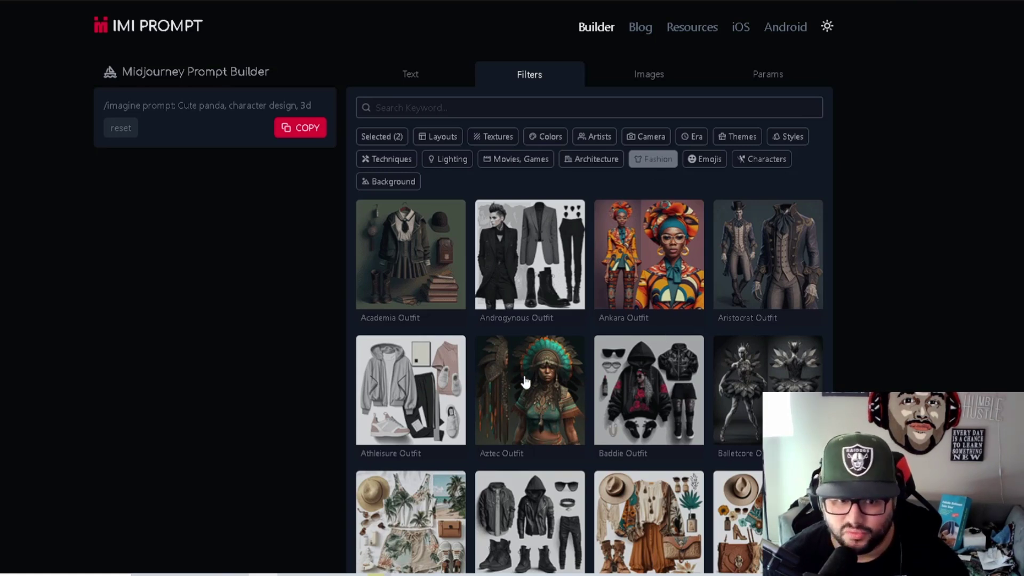
click(664, 420)
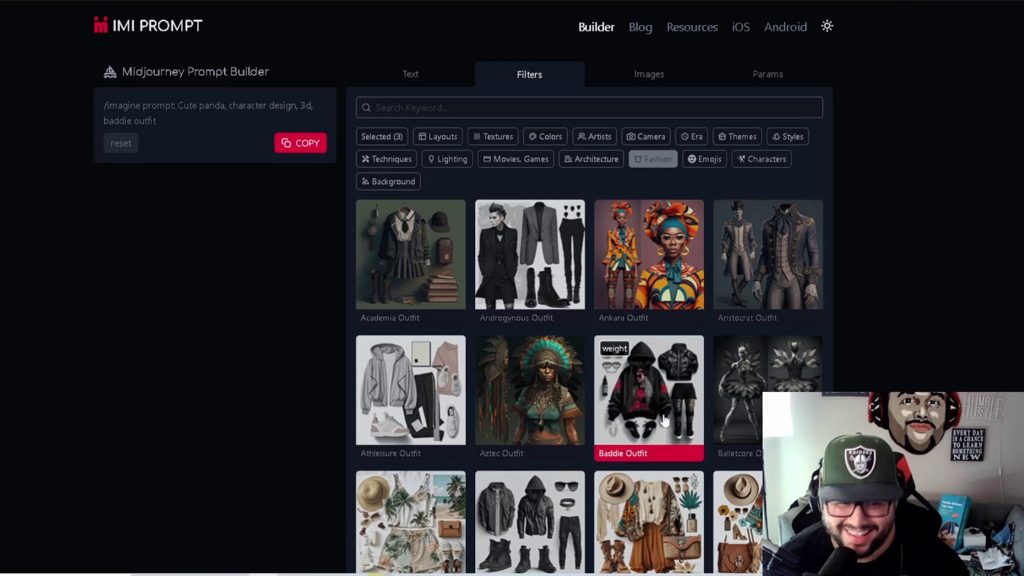
- Look through the emoji filters and the character filters available for the prompt
click(693, 166)
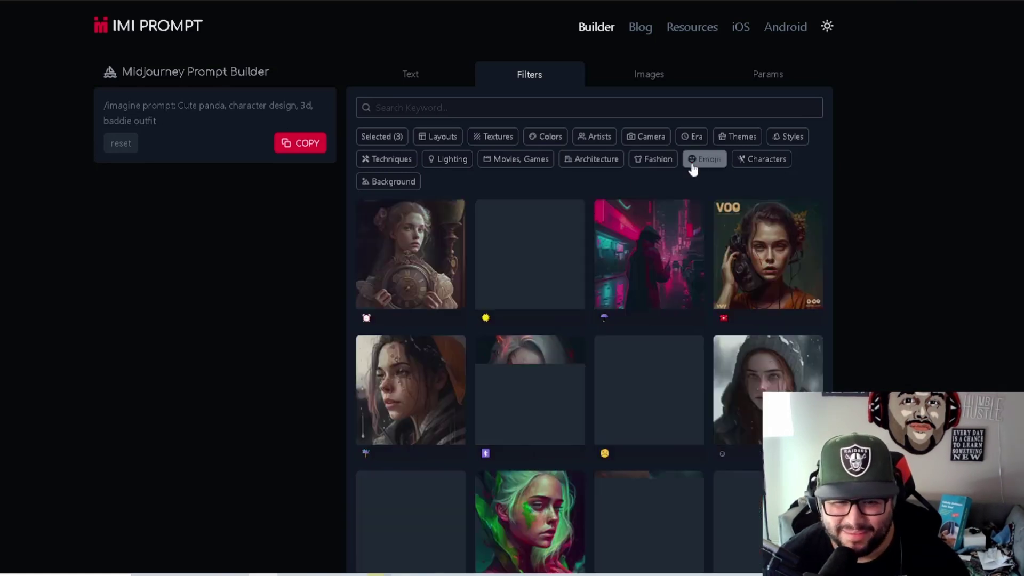
click(768, 160)
scroll(763, 342, down, 1)
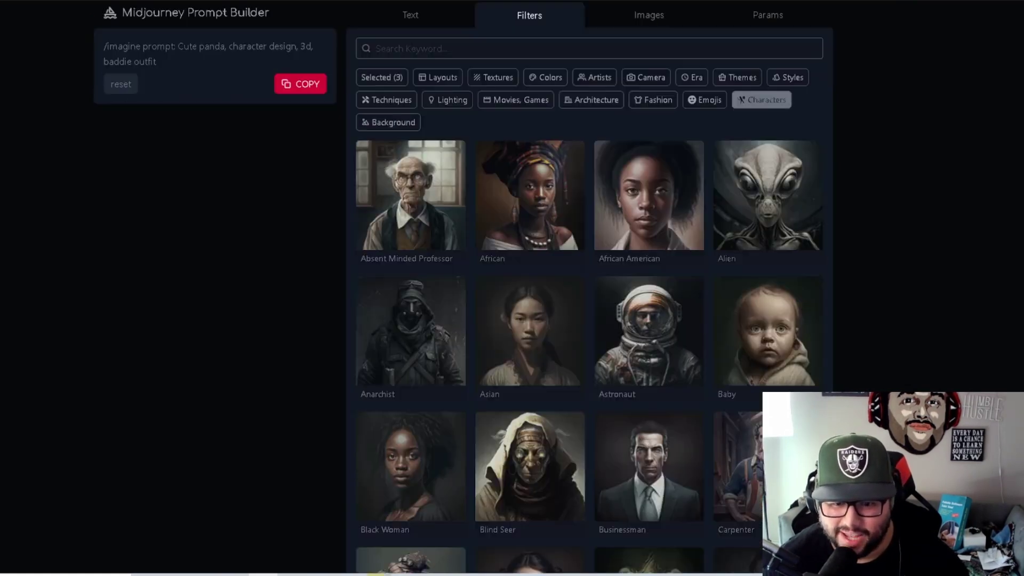
scroll(685, 418, down, 5)
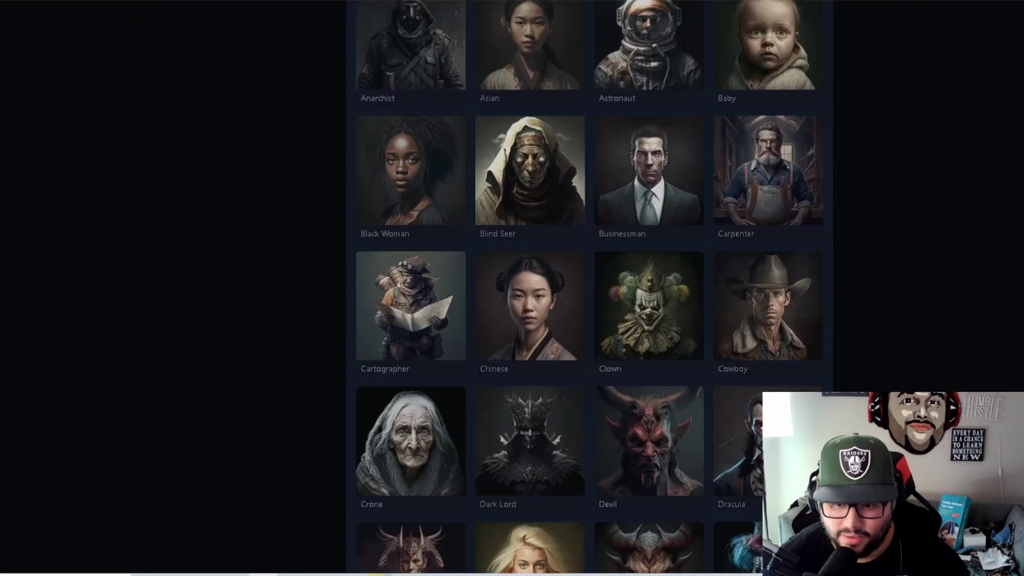
scroll(686, 418, up, 3)
scroll(746, 346, up, 3)
scroll(752, 400, down, 4)
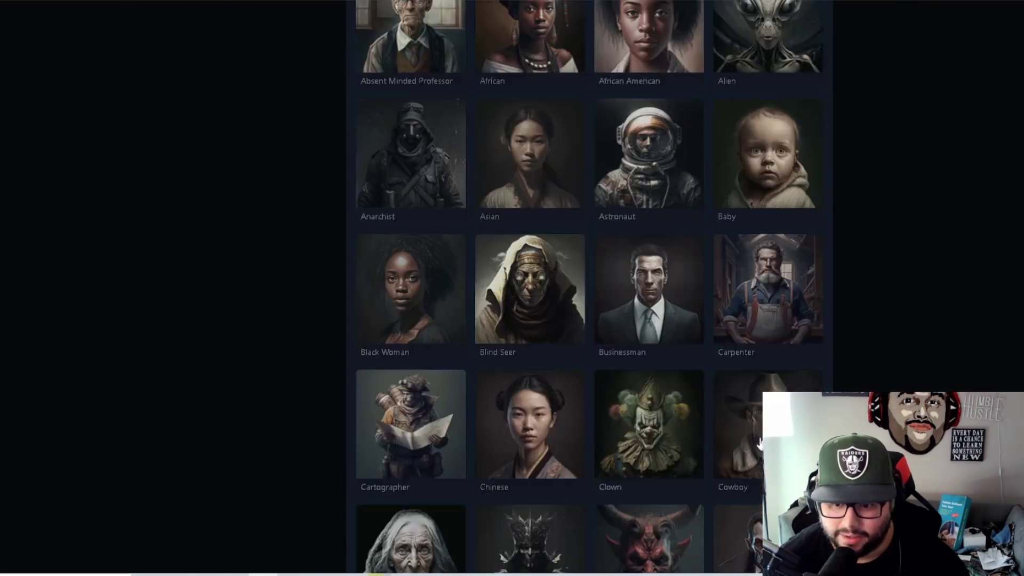
scroll(680, 418, up, 3)
scroll(680, 418, down, 14)
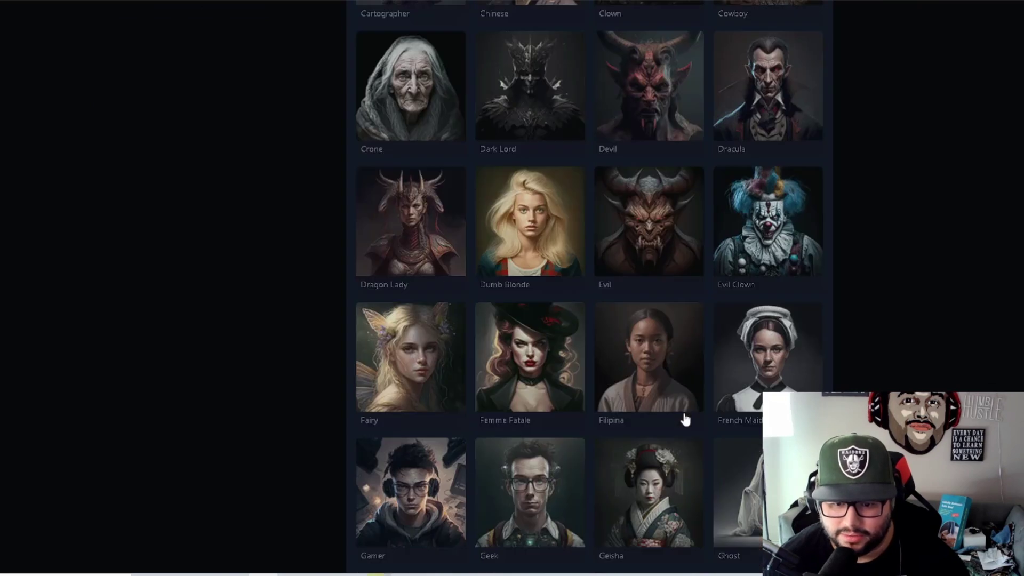
scroll(675, 413, down, 2)
scroll(671, 407, up, 1)
scroll(671, 407, down, 6)
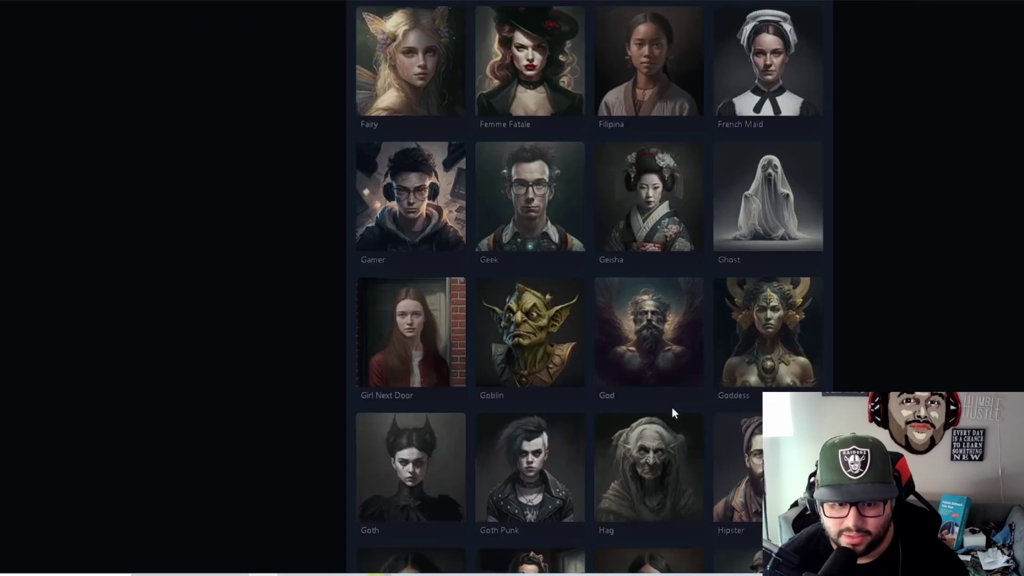
scroll(672, 415, down, 6)
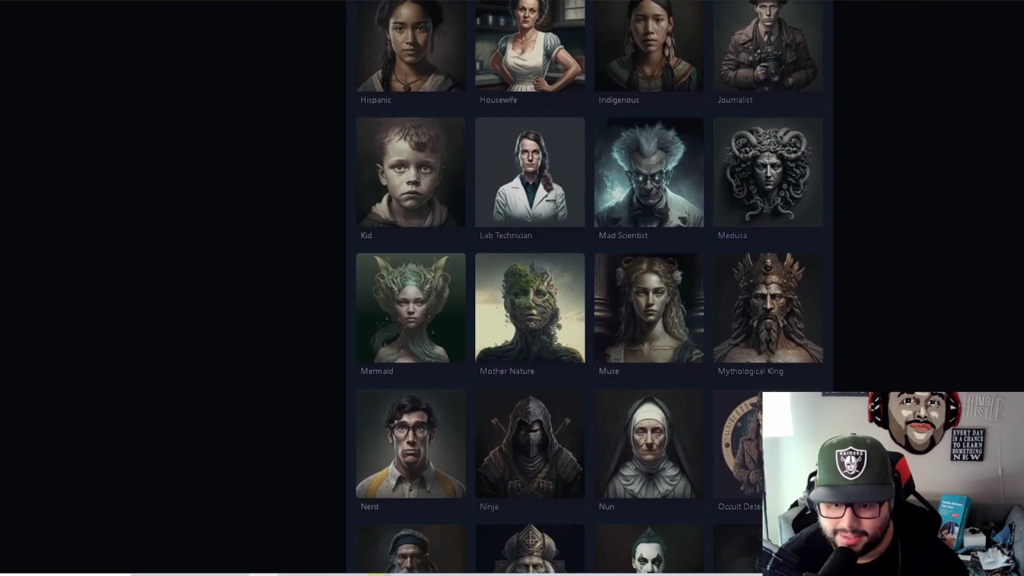
- Examine the background filters offered for the prompt
scroll(589, 320, up, 10)
click(388, 122)
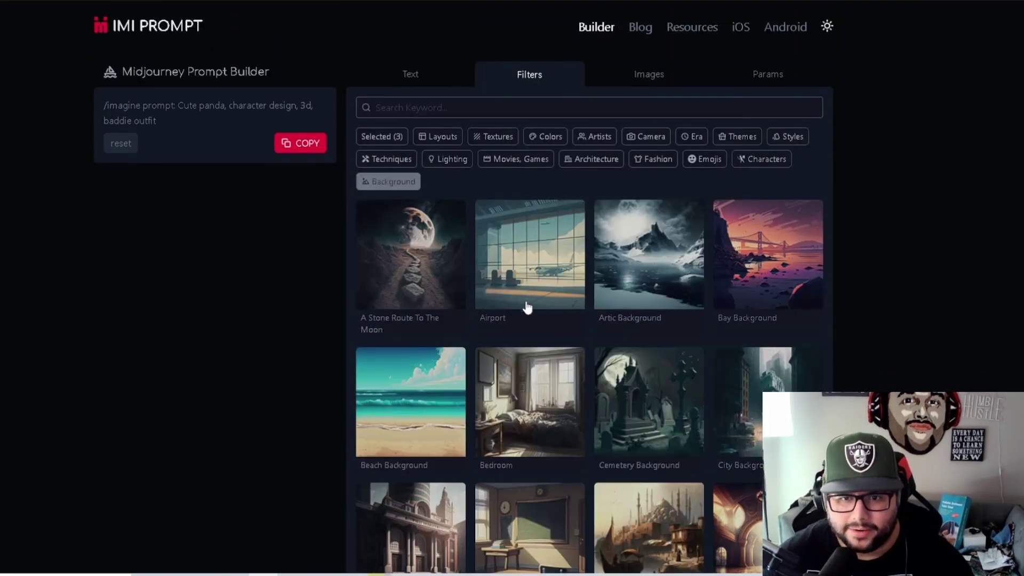
scroll(647, 336, down, 6)
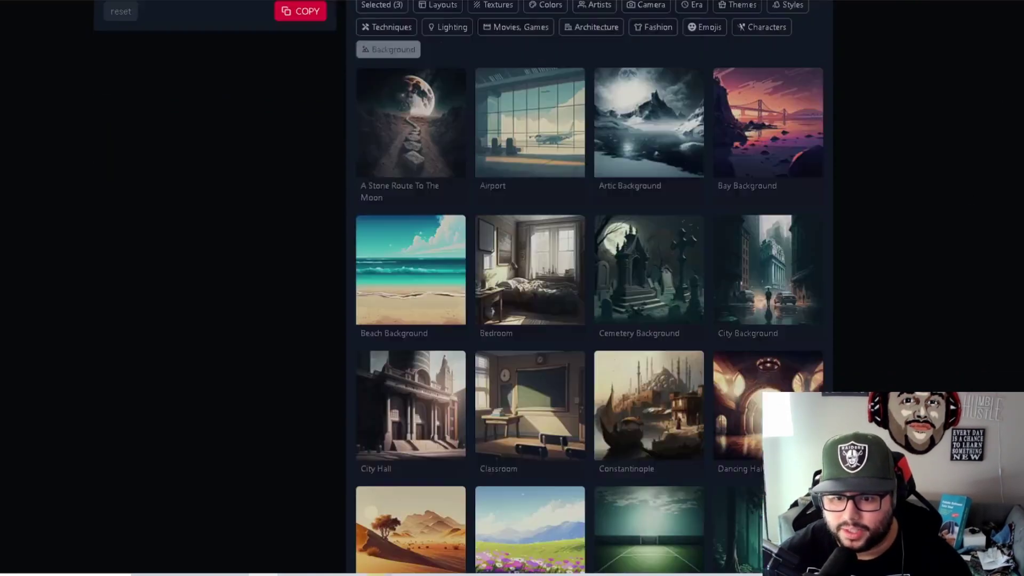
scroll(579, 102, up, 9)
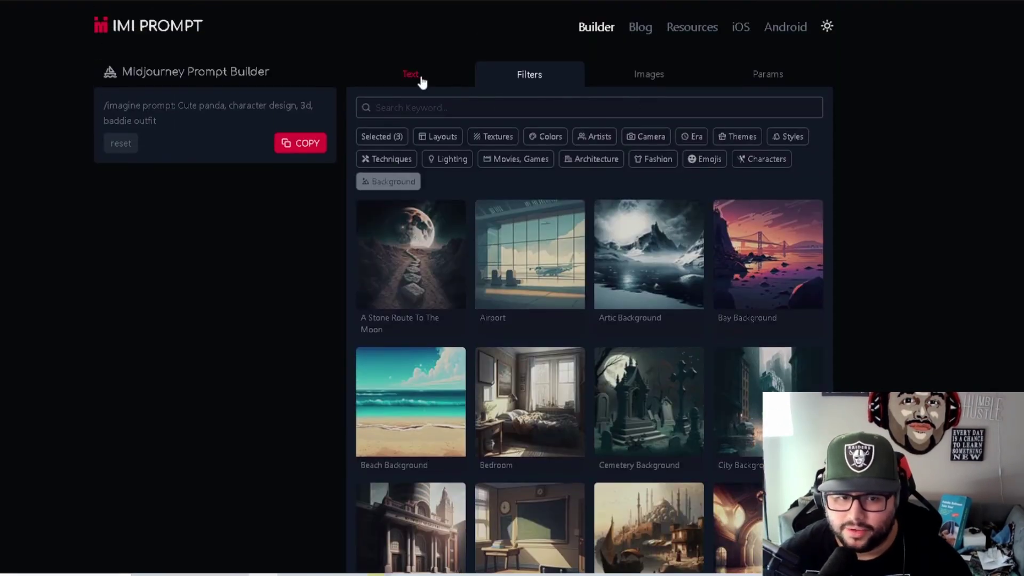
- Copy the built prompt and paste it over the Cute panda text in the prompt's text settings
click(295, 153)
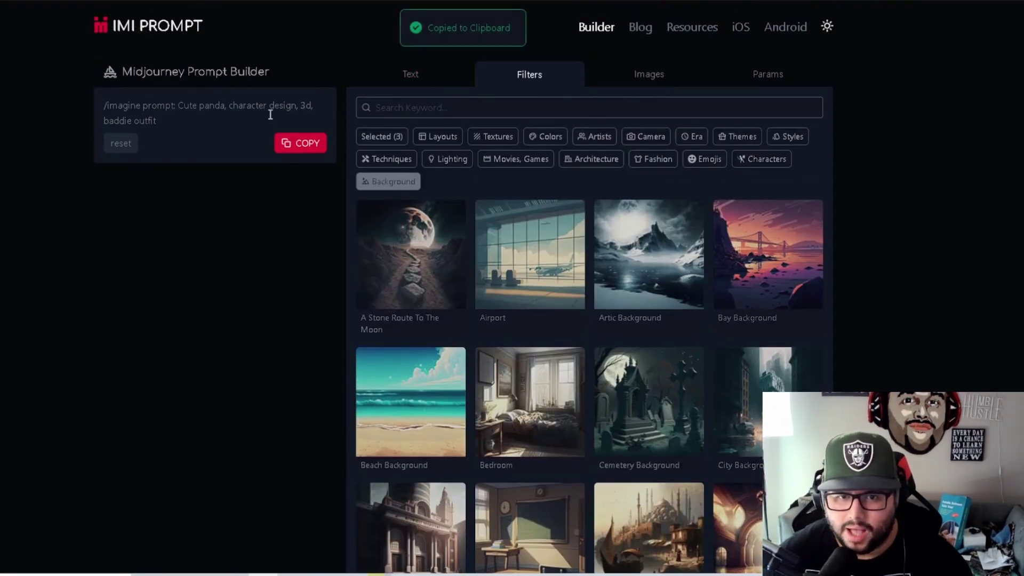
click(409, 77)
triple_click(437, 105)
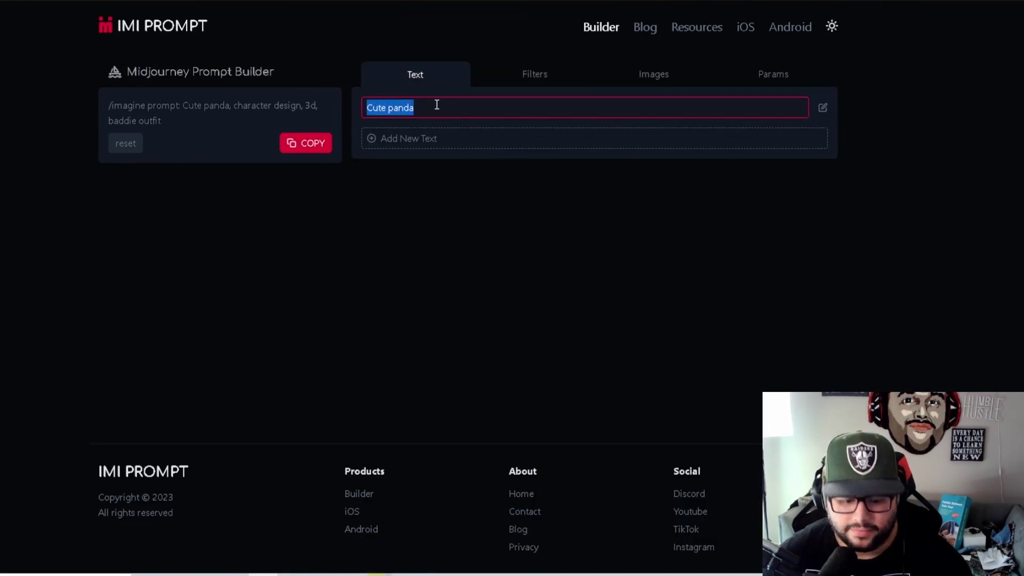
key(ctrl+v)
click(469, 138)
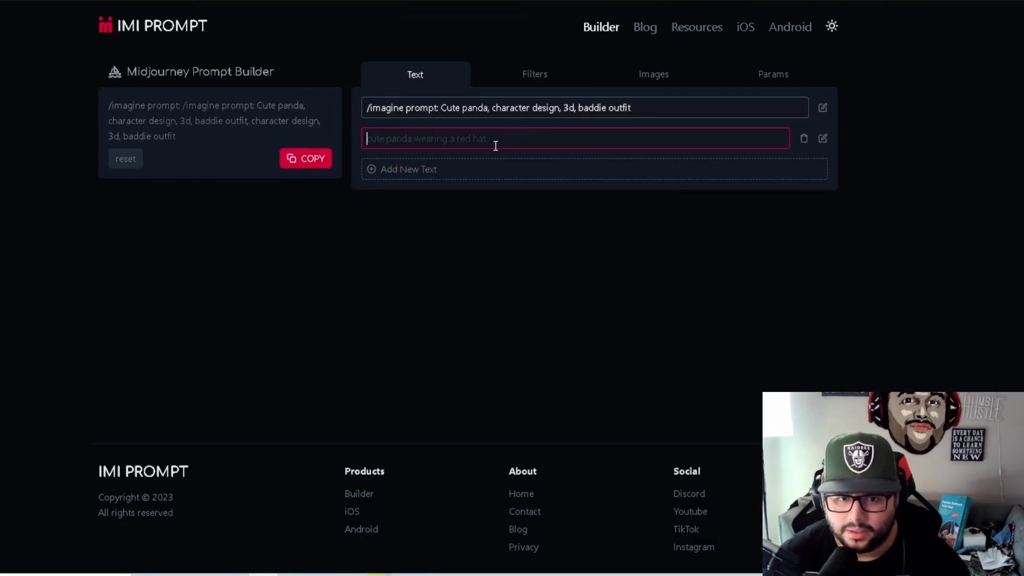
key(ctrl+v)
click(513, 169)
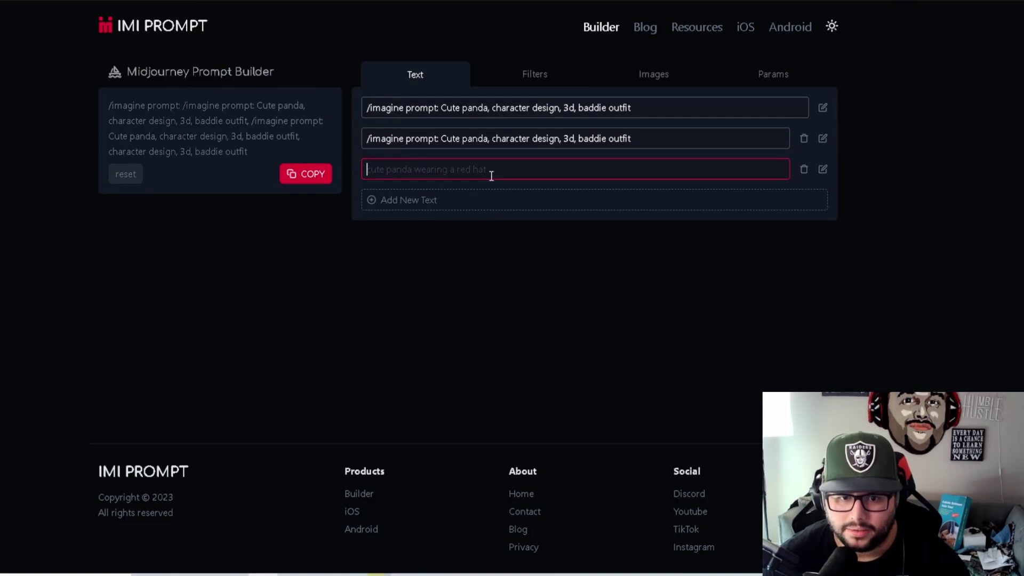
double_click(672, 139)
key(ctrl+a)
key(BackSpace)
double_click(642, 105)
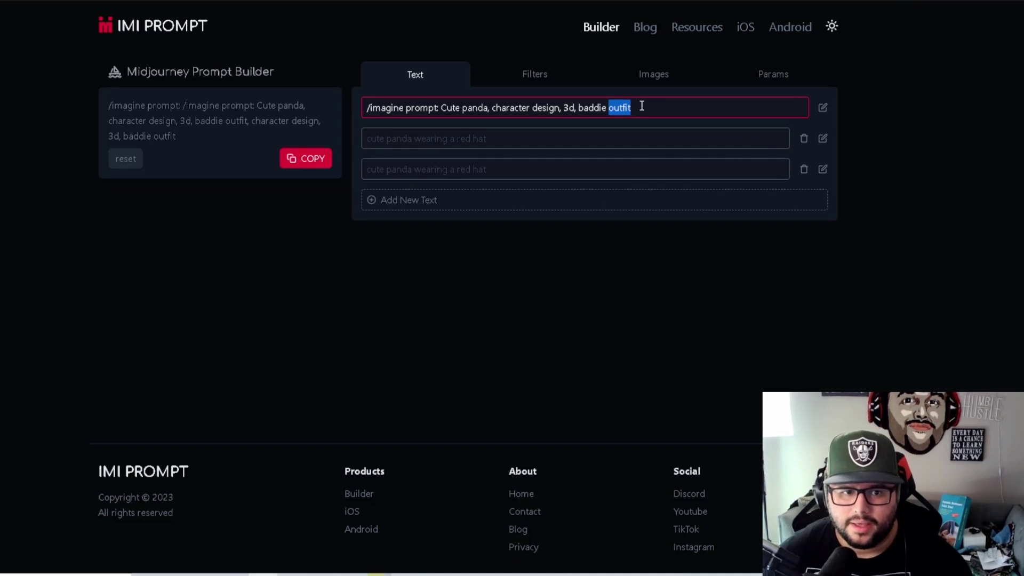
key(ctrl+a)
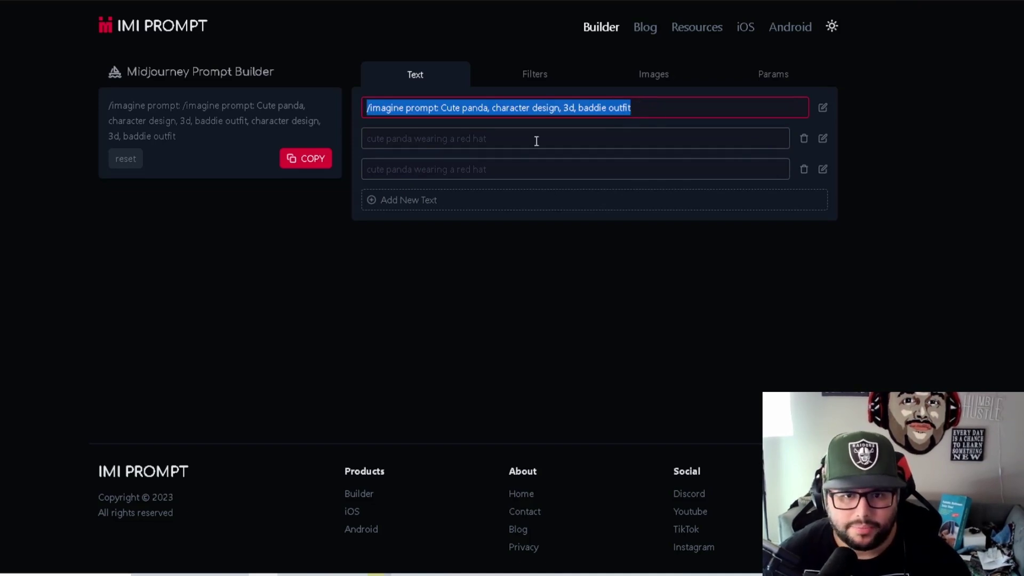
click(803, 140)
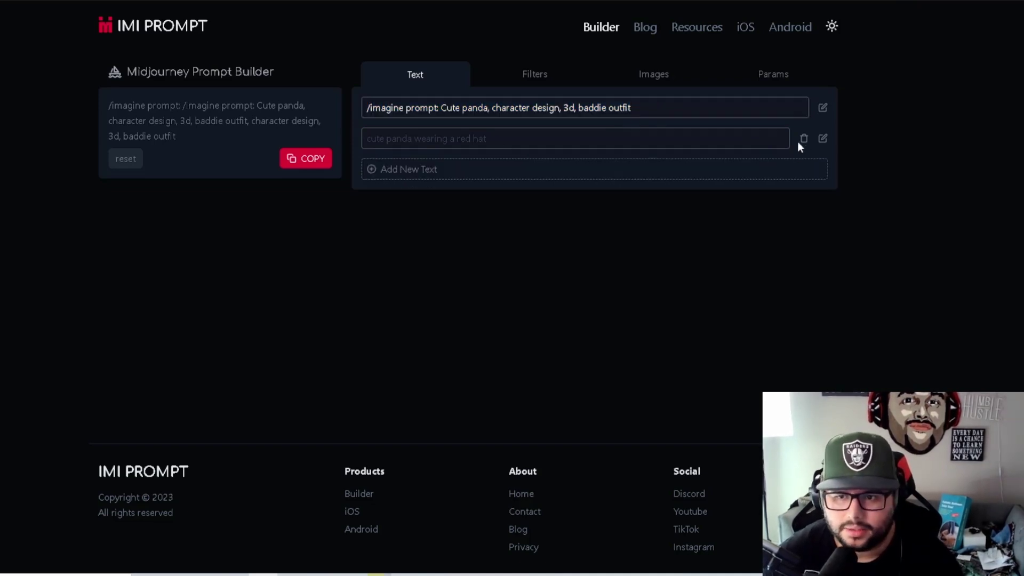
click(803, 139)
- Reset the prompt, paste the copied version as its text, and remove the duplicated "/imagine prompt:" prefix
click(405, 112)
key(ctrl+v)
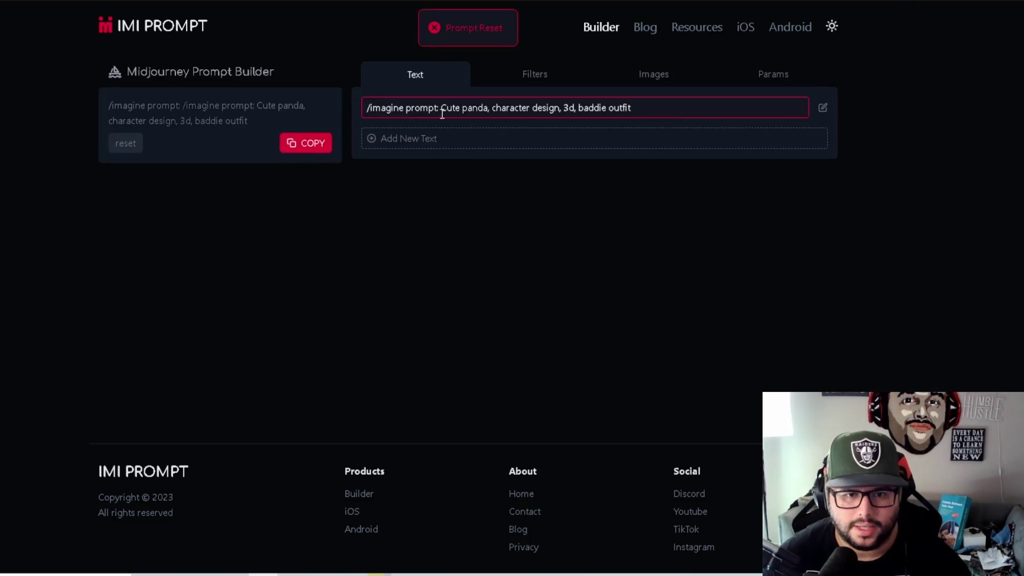
key(BackSpace)
key(BackSpace)
key(BackSpace)
key(BackSpace)
key(BackSpace)
key(BackSpace)
key(BackSpace)
key(BackSpace)
key(BackSpace)
key(BackSpace)
key(BackSpace)
key(BackSpace)
key(BackSpace)
key(BackSpace)
key(BackSpace)
key(BackSpace)
key(BackSpace)
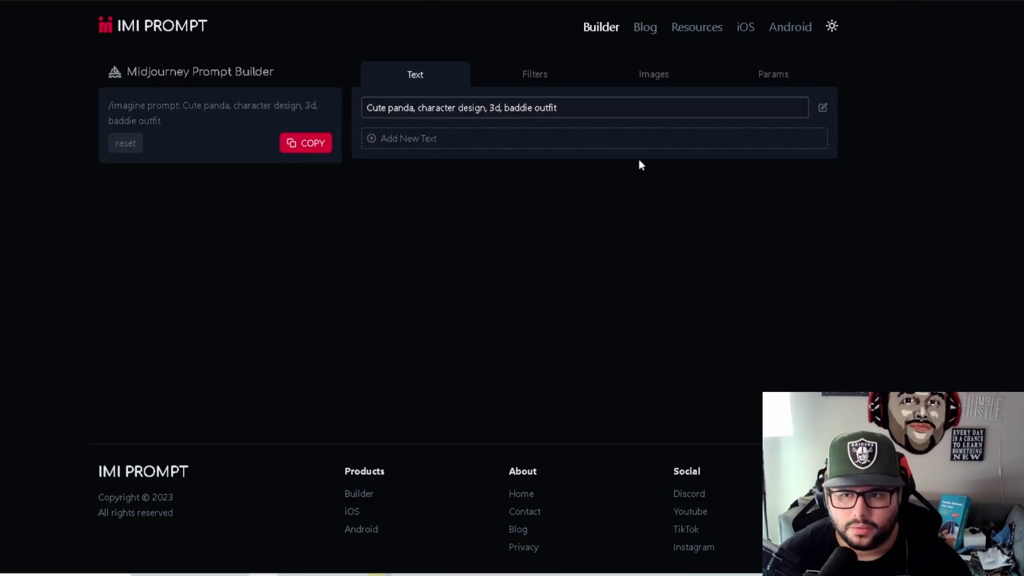
- Copy the cleaned-up panda prompt, switch to Discord and submit it with /imagine in Midjourney's general-1 channel
click(320, 151)
mouse_move(438, 575)
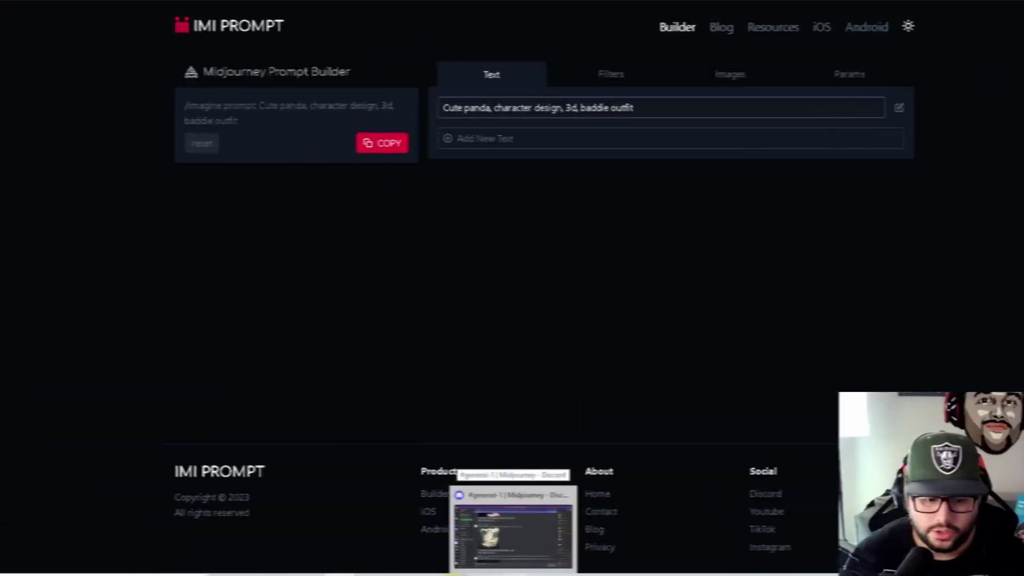
click(436, 536)
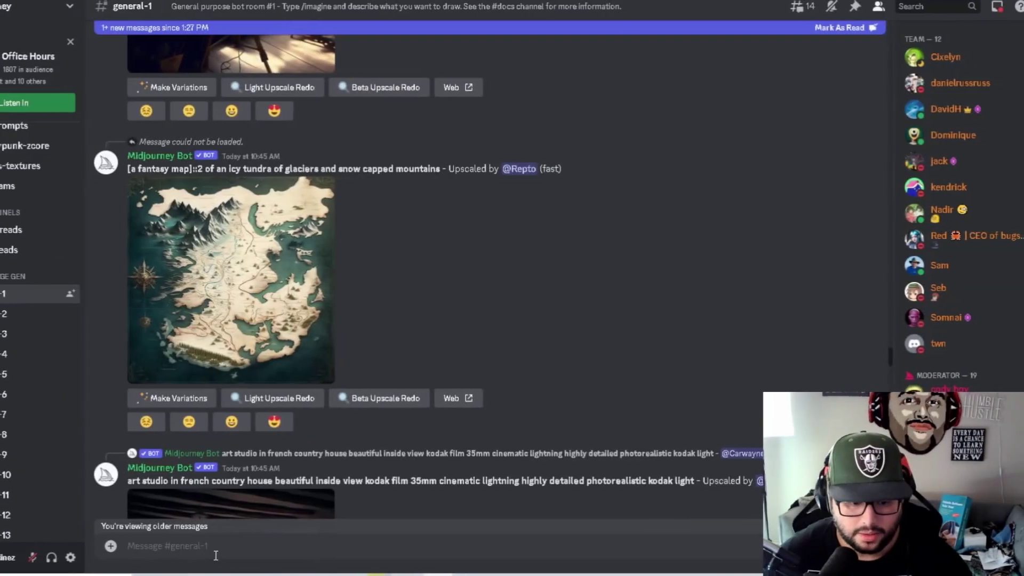
key(ctrl+v)
click(200, 514)
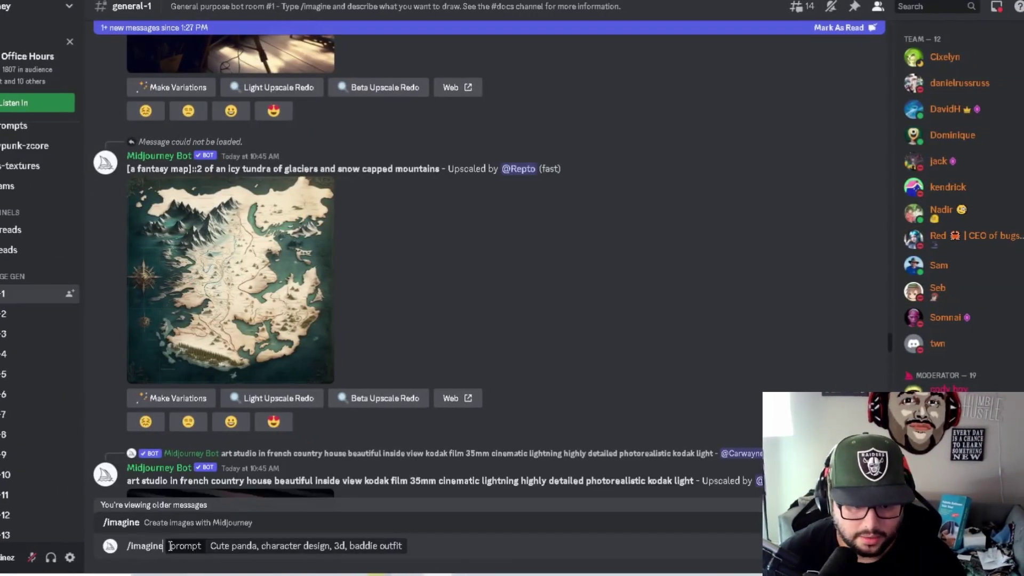
key(Return)
scroll(426, 371, down, 15)
scroll(413, 373, down, 12)
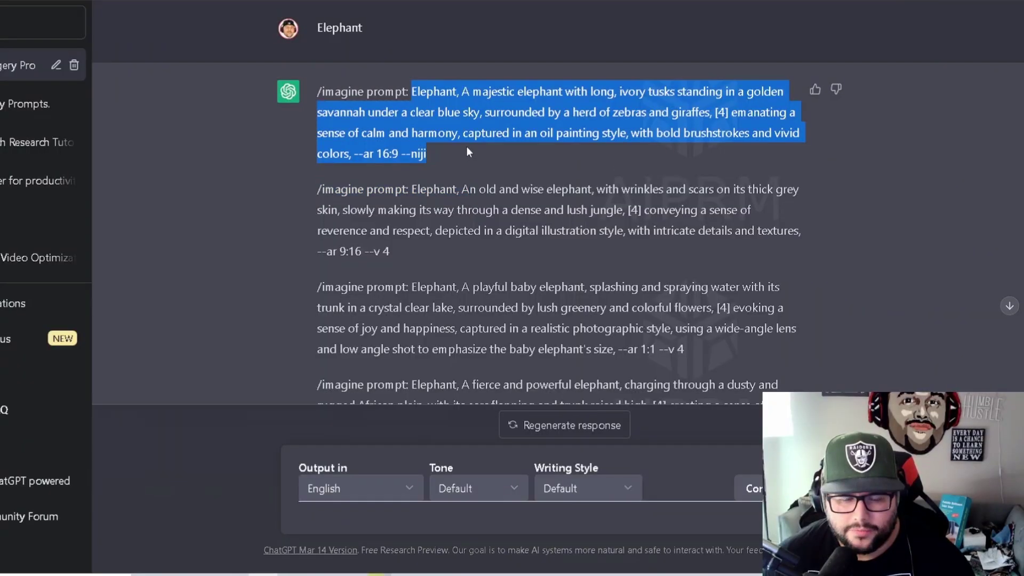
- Copy the first Elephant prompt in ChatGPT and open its image grid in the Midjourney gallery to compare images and prompt
right_click(466, 146)
click(483, 156)
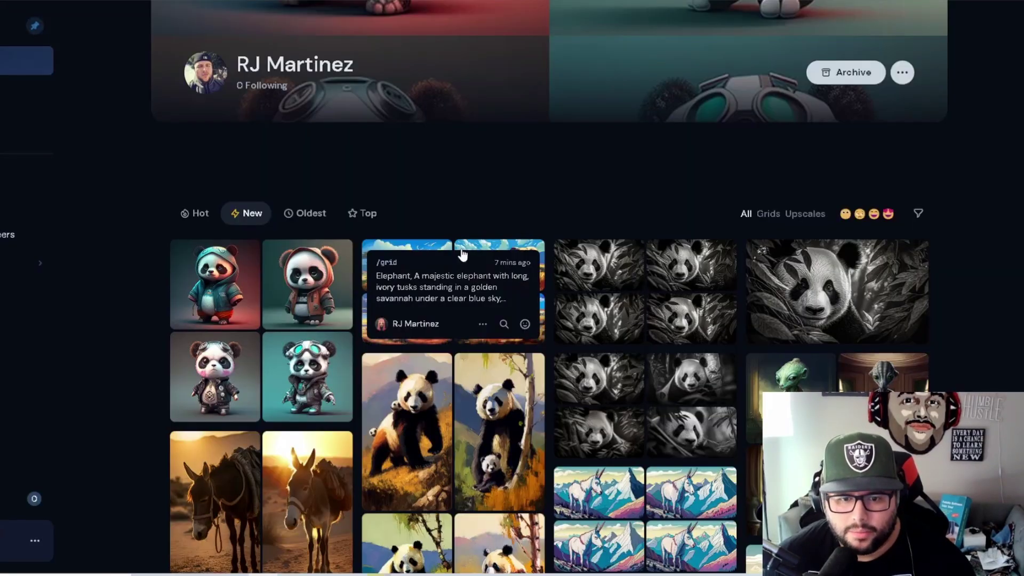
click(468, 246)
scroll(424, 483, down, 2)
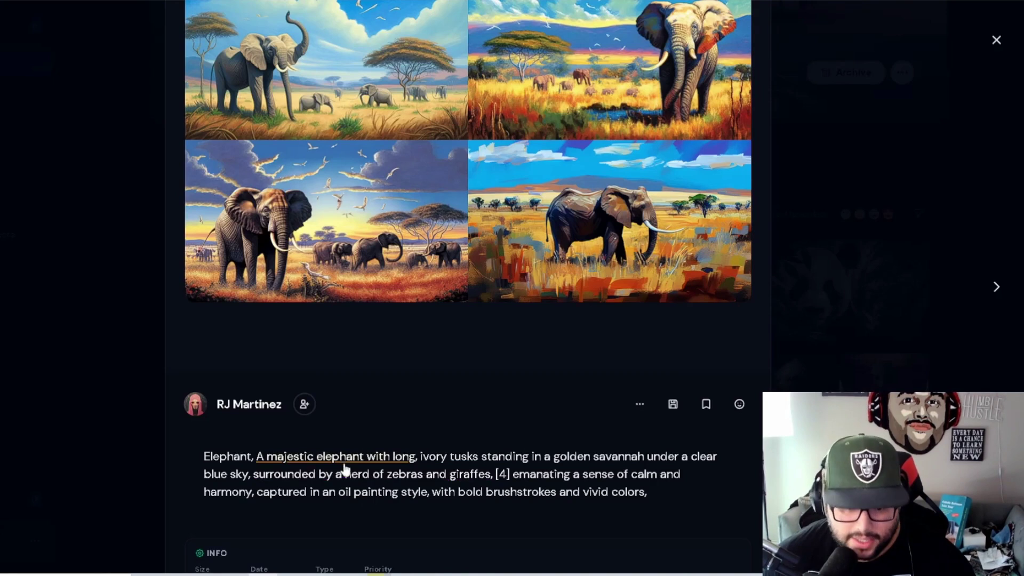
scroll(463, 441, up, 1)
scroll(464, 442, down, 1)
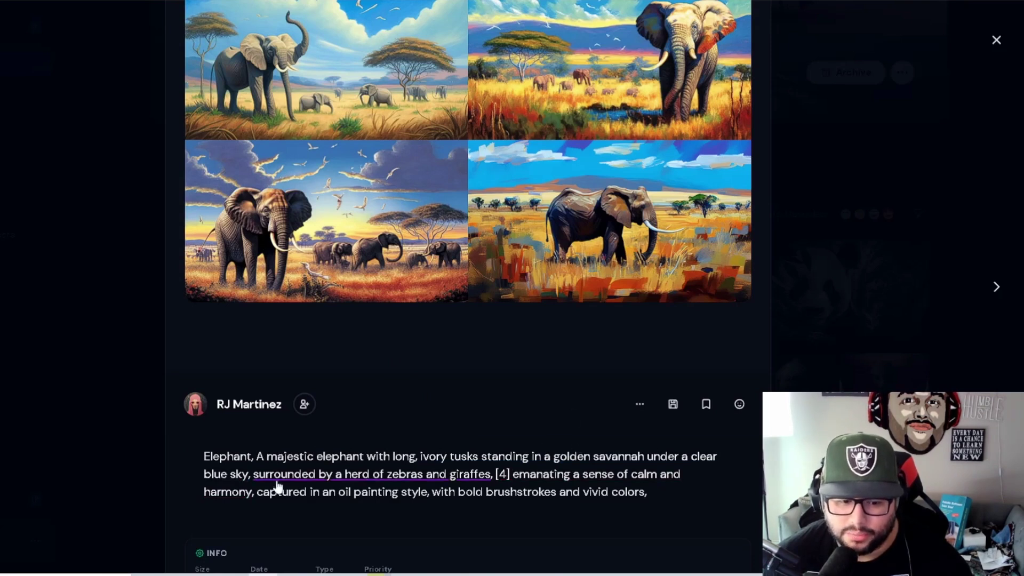
scroll(409, 429, up, 2)
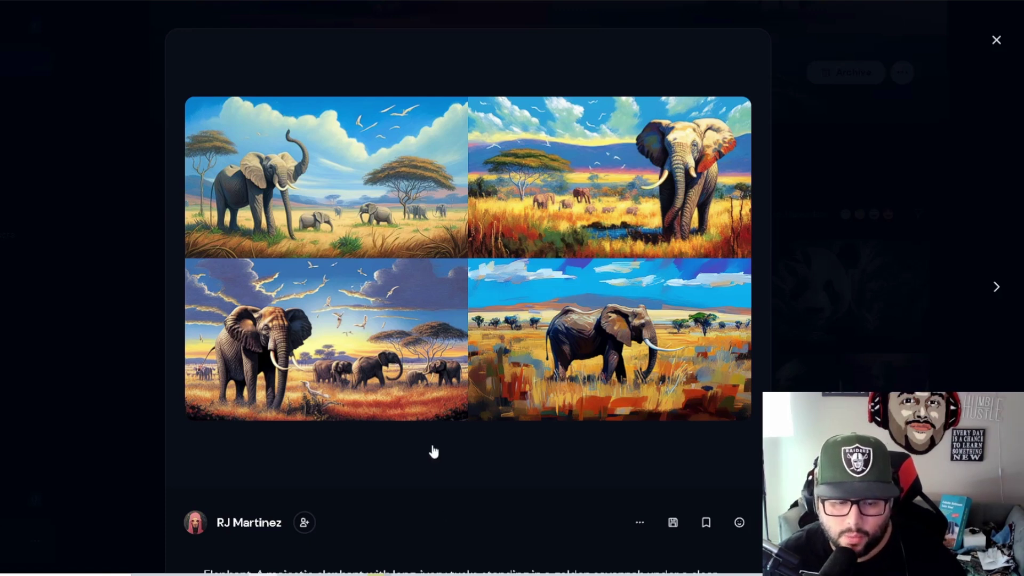
- Review the savannah elephant image grid in the Midjourney gallery against the prompt beneath it
scroll(403, 409, down, 1)
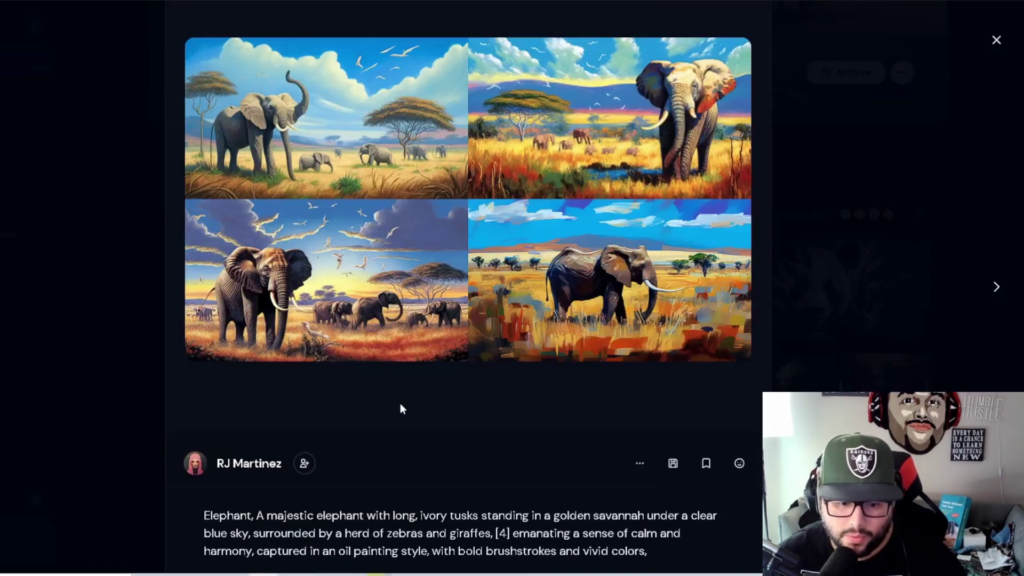
click(639, 463)
click(575, 465)
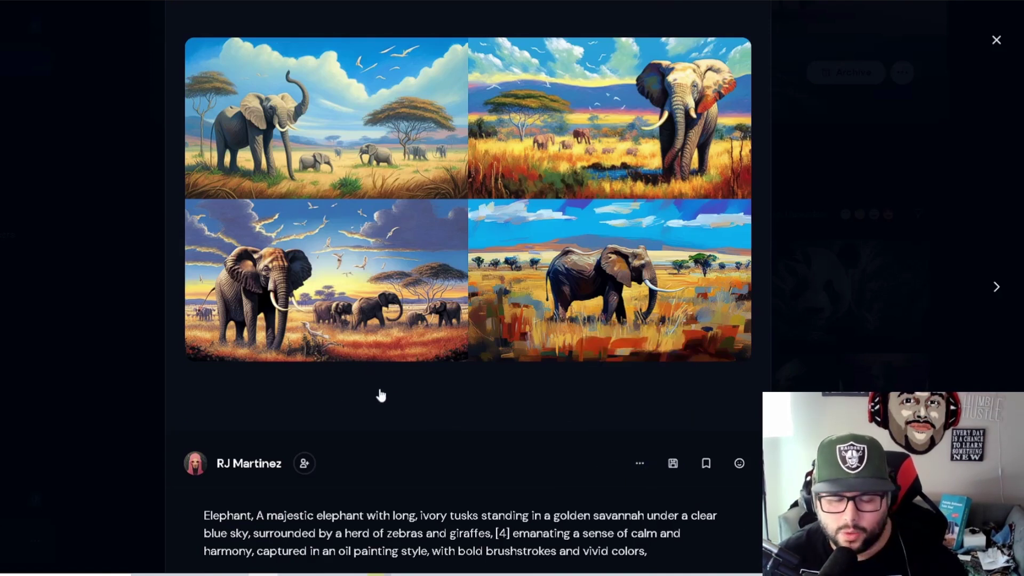
scroll(373, 380, up, 1)
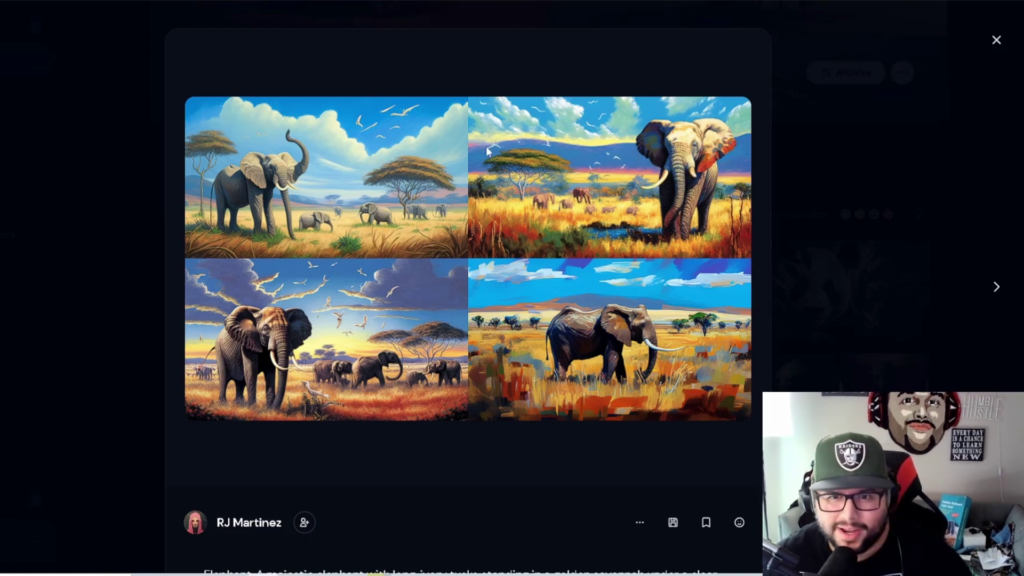
- Go to the Cute panda image grid in the gallery and examine its four images alongside the prompt and generation info
key(Right)
scroll(432, 268, down, 1)
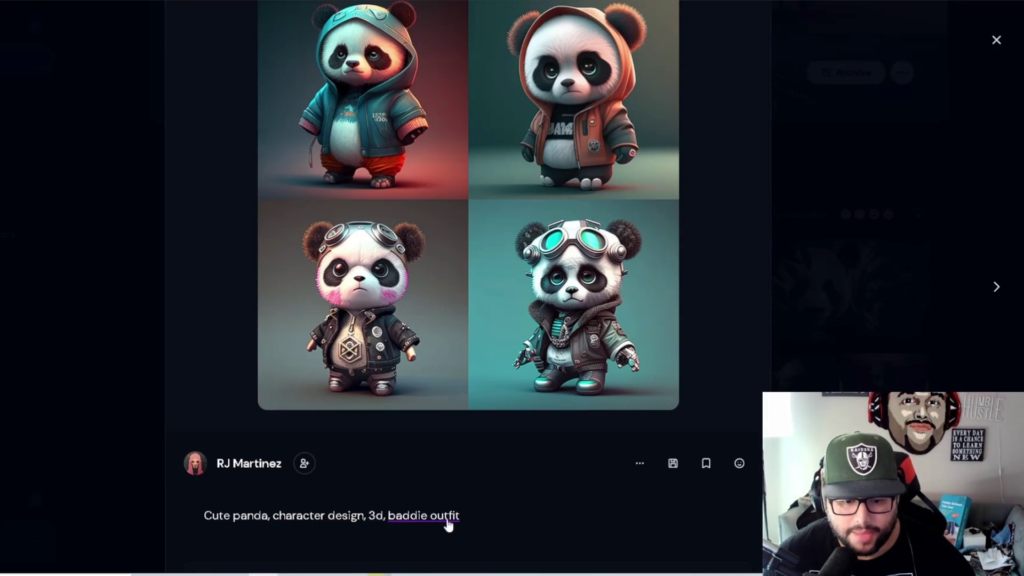
scroll(509, 511, up, 1)
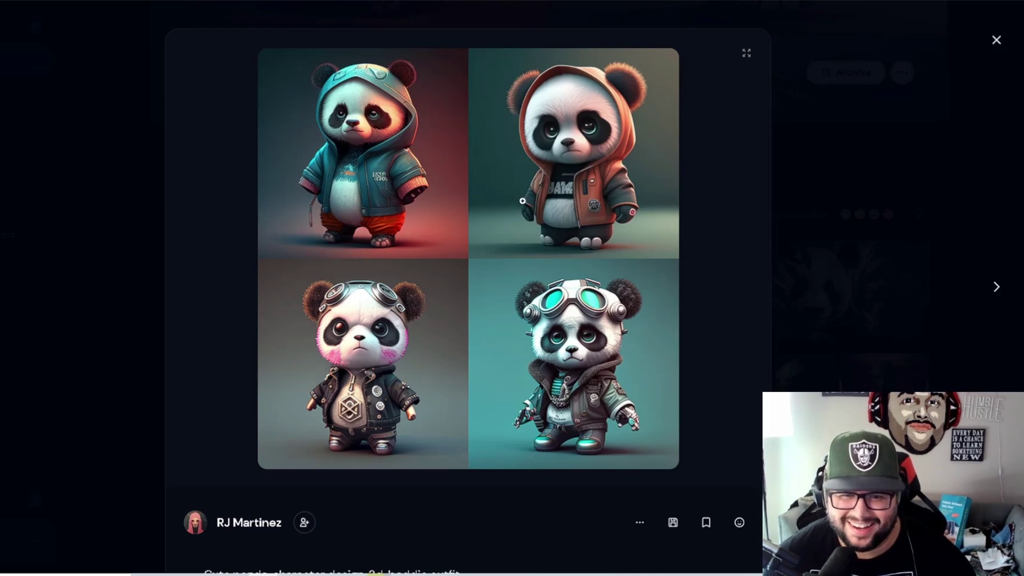
scroll(317, 281, down, 1)
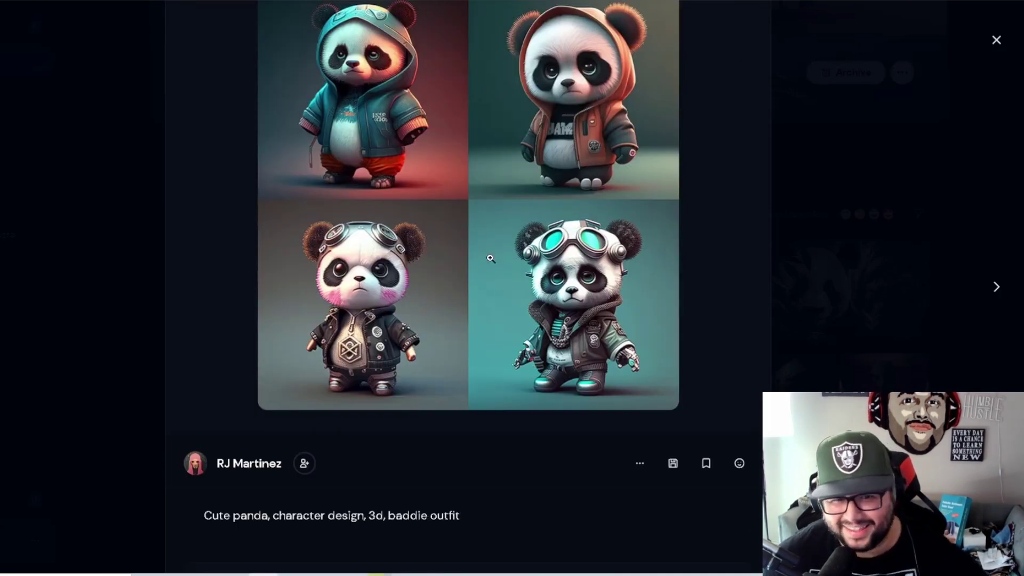
scroll(490, 258, up, 1)
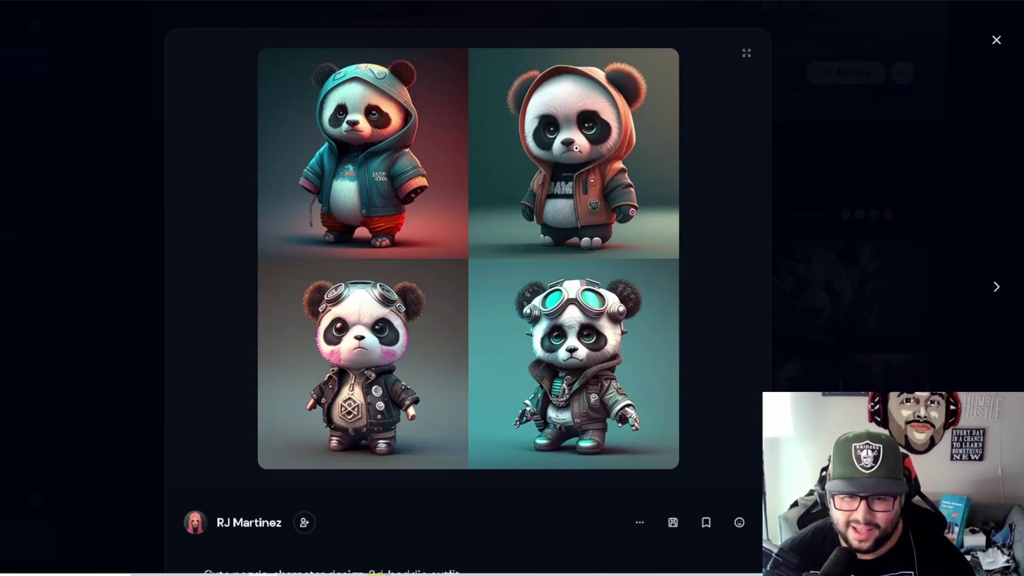
scroll(467, 342, down, 2)
scroll(463, 340, down, 1)
scroll(460, 338, up, 1)
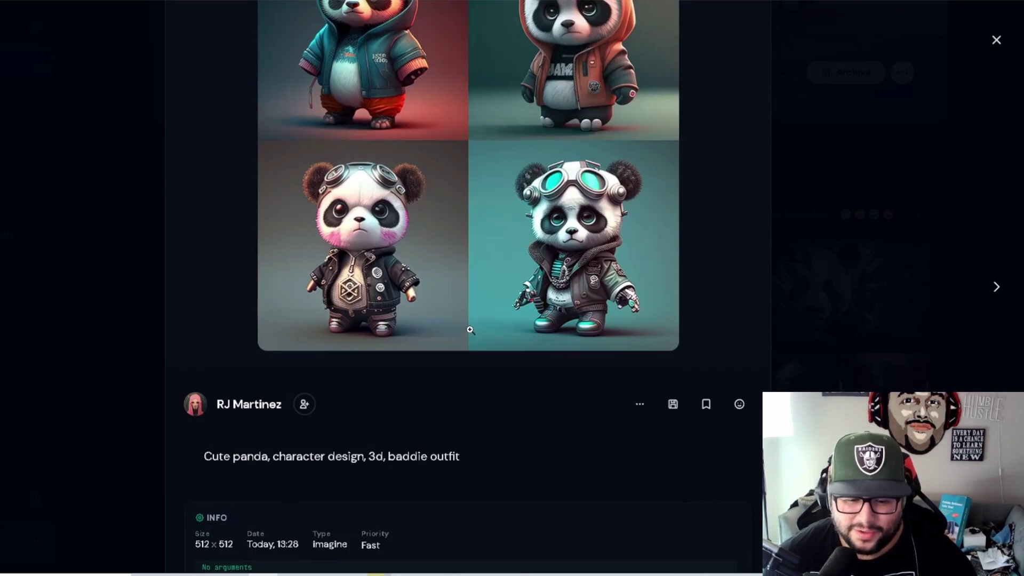
scroll(440, 287, up, 1)
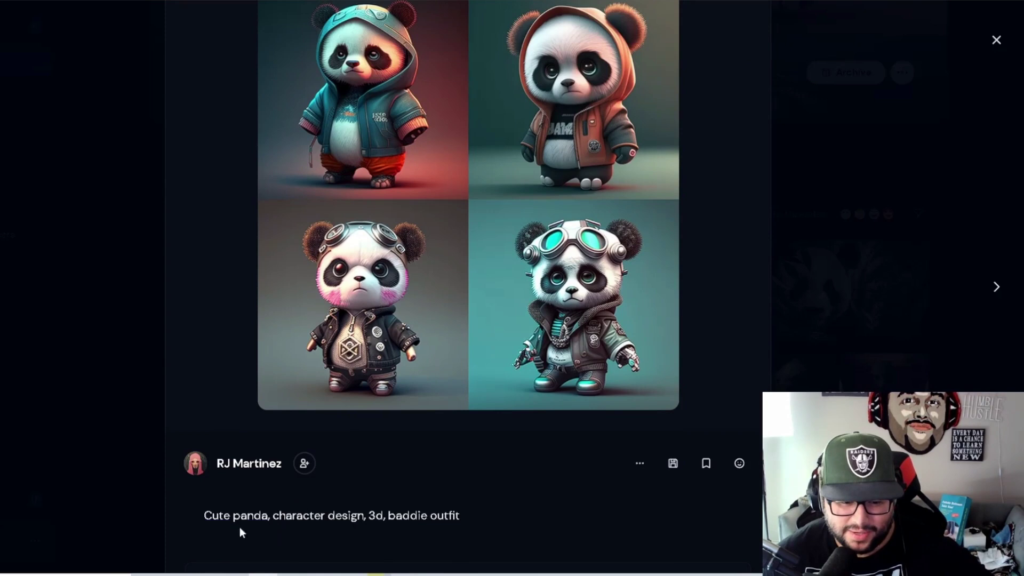
scroll(476, 373, up, 1)
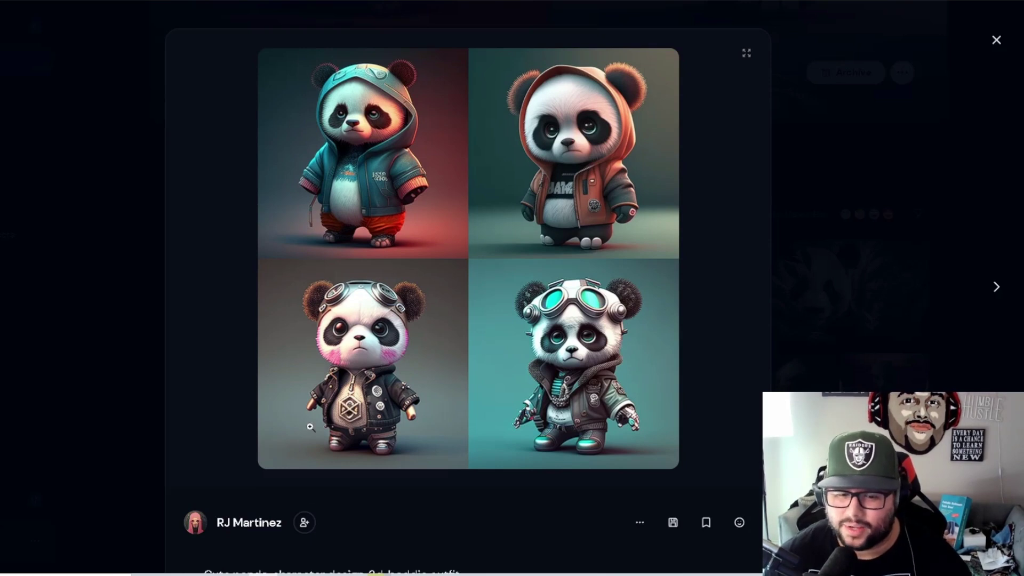
- Highlight the prompt "Cute panda, character design, 3d, baddie outfit" and look over the panda images again
scroll(310, 426, down, 2)
drag(459, 456, 203, 456)
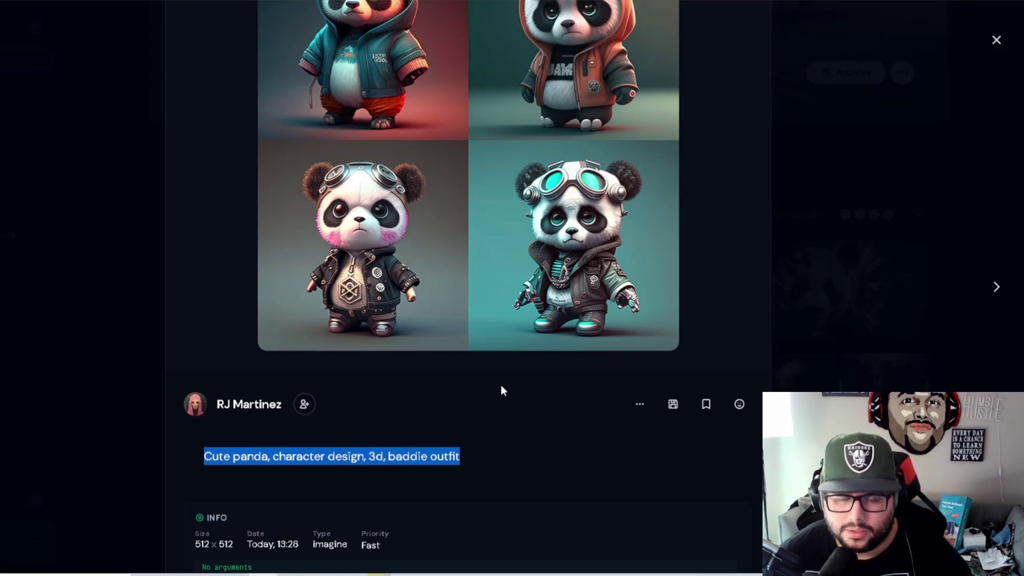
scroll(506, 309, up, 2)
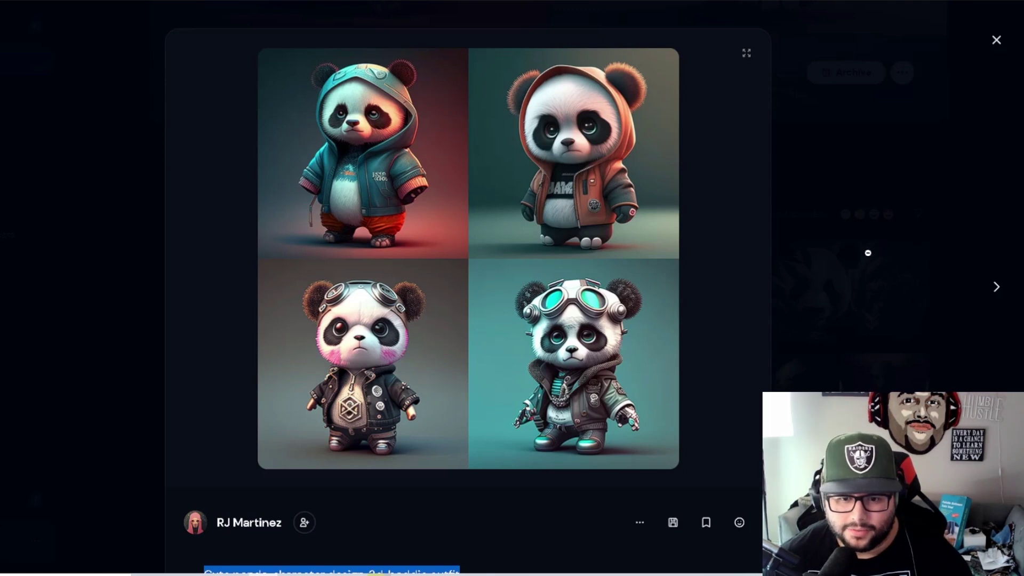
- Compare the second Elephant prompt in ChatGPT with its jungle elephant image grid in the Midjourney gallery
key(Right)
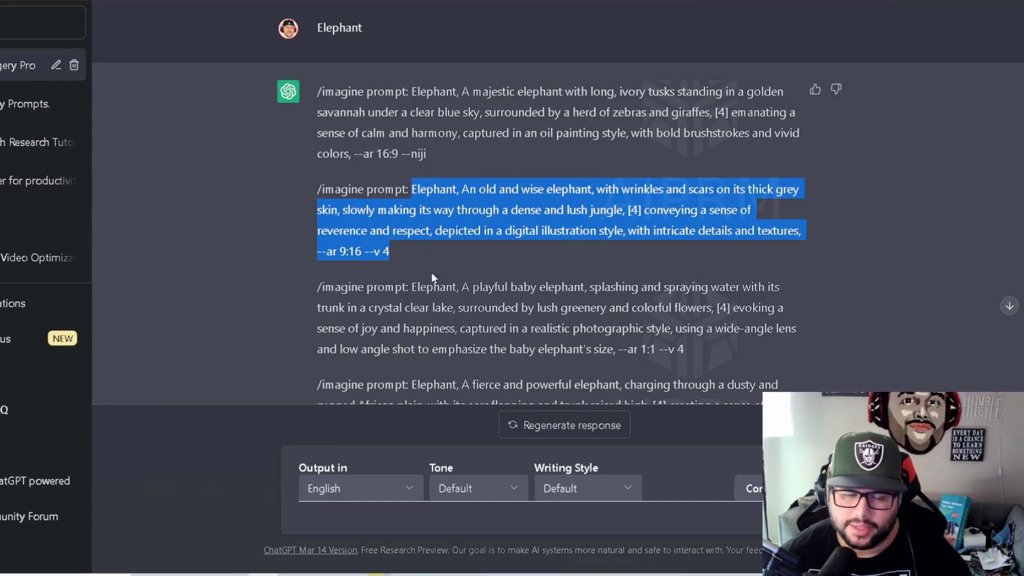
scroll(454, 260, down, 1)
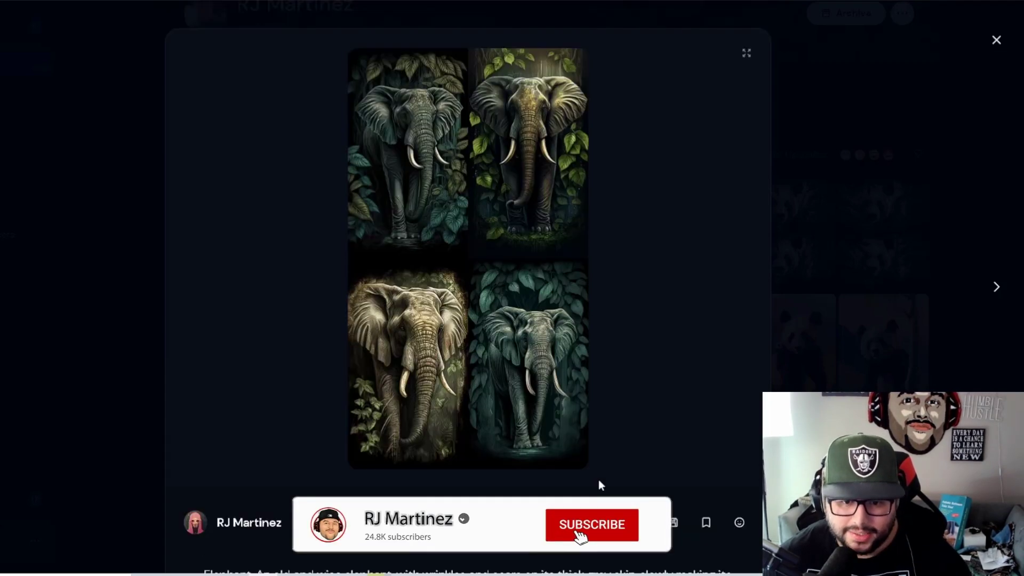
scroll(586, 424, up, 1)
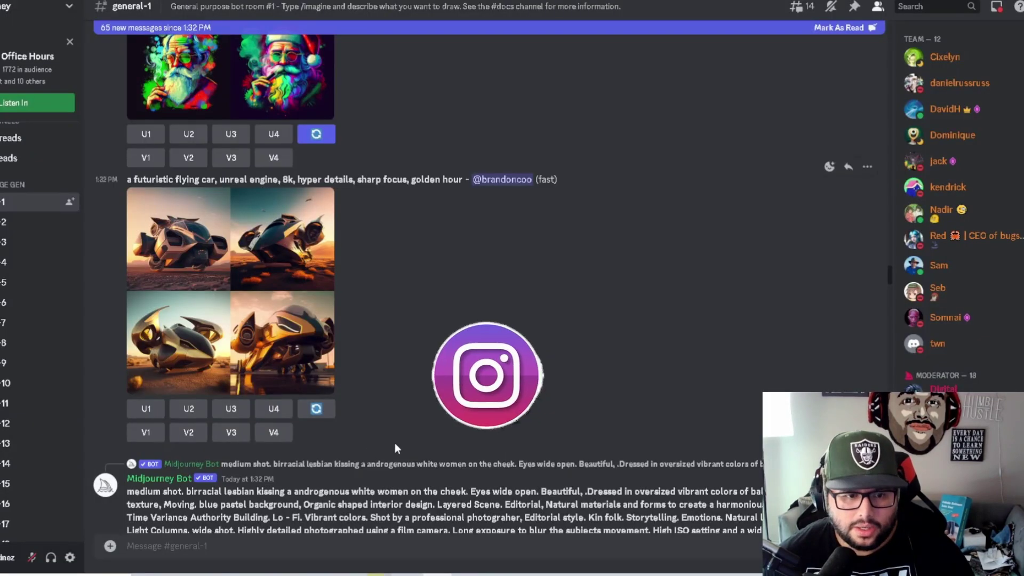
- Switch to Discord and find the old and wise elephant image grid in Midjourney's general-1 channel
scroll(392, 441, up, 15)
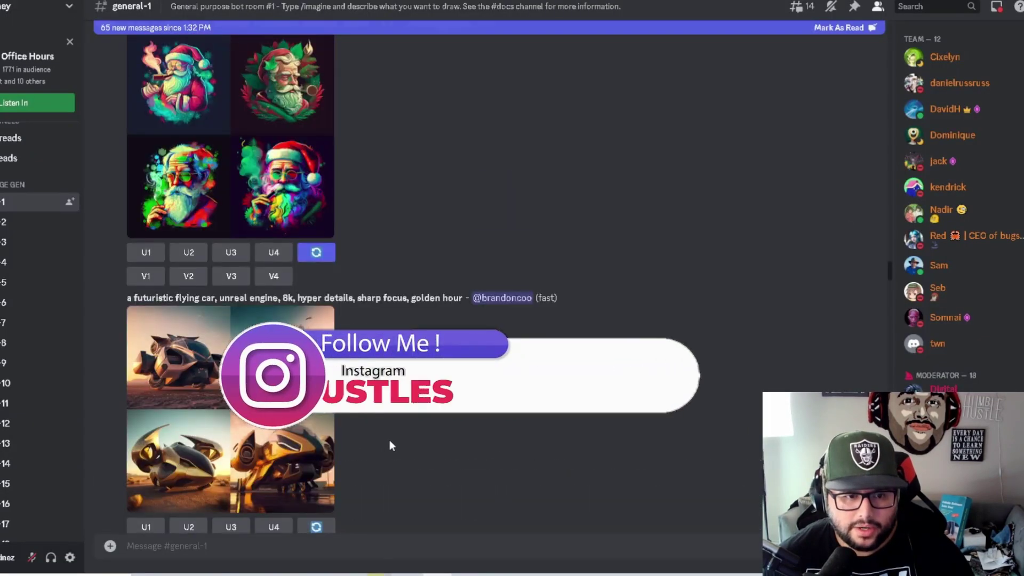
scroll(372, 460, up, 5)
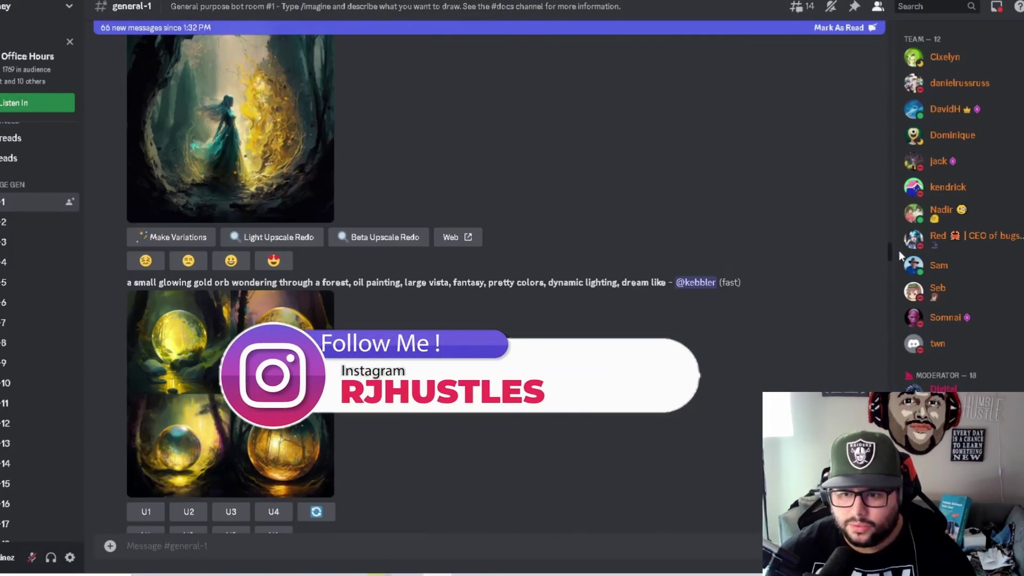
drag(887, 247, 875, 411)
scroll(480, 267, up, 5)
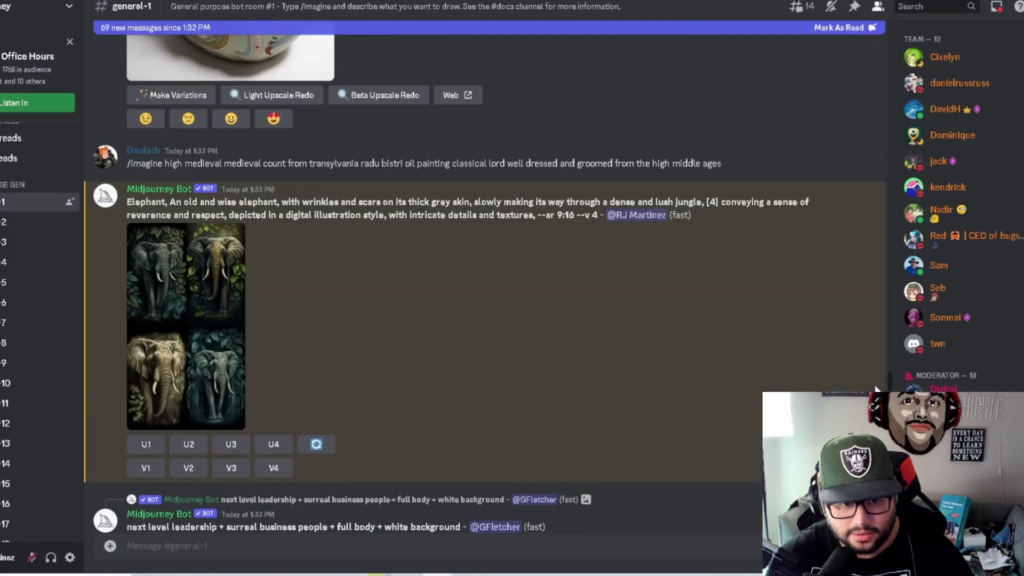
- Inspect the jungle elephant grid at larger size, then upscale its first image and generate variations of it
click(213, 346)
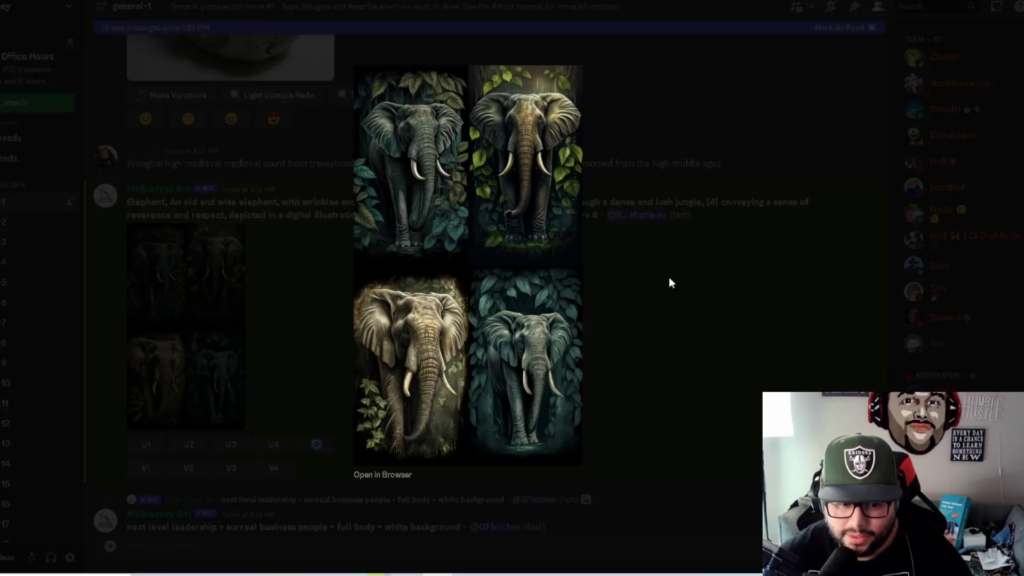
click(633, 283)
click(145, 444)
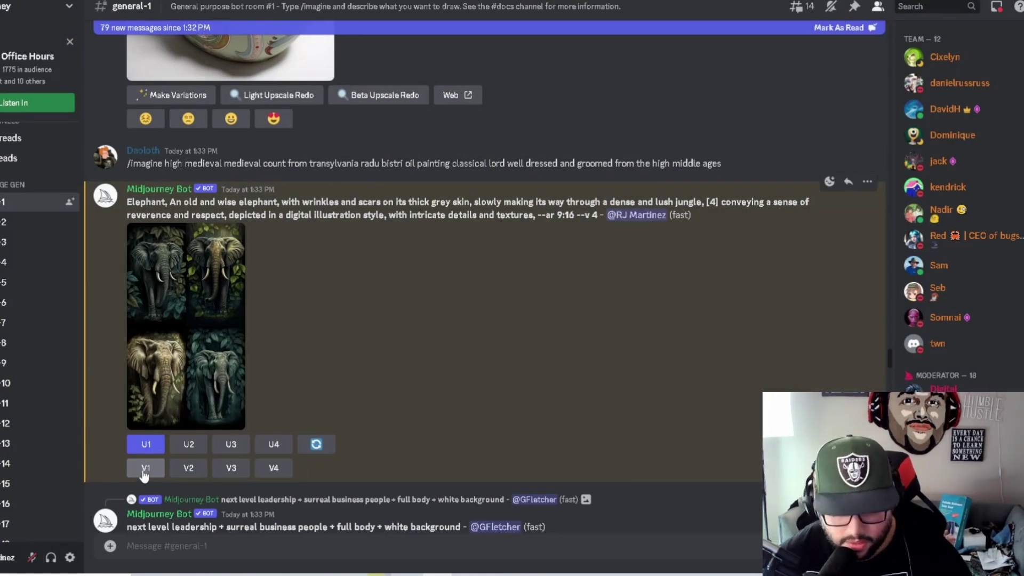
click(150, 470)
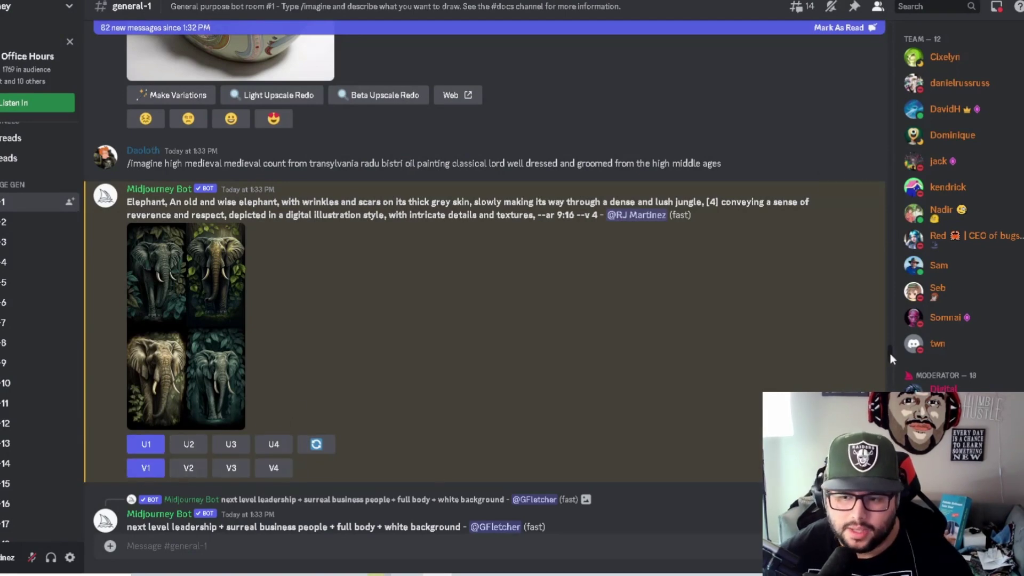
- Locate the variations of the first jungle elephant in general-1 and view the finished grid enlarged
drag(890, 354, 890, 372)
scroll(634, 483, up, 15)
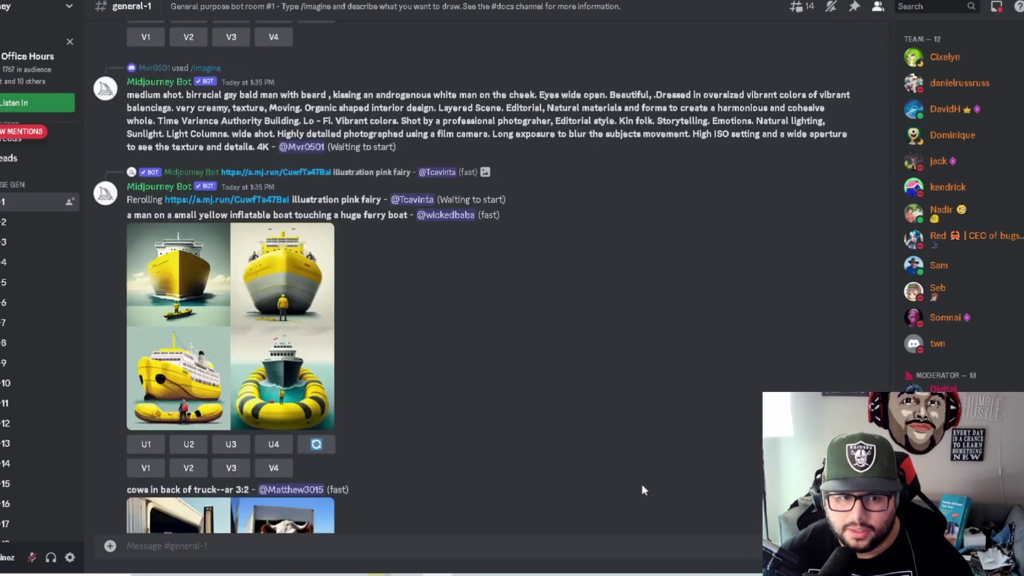
scroll(615, 479, up, 2)
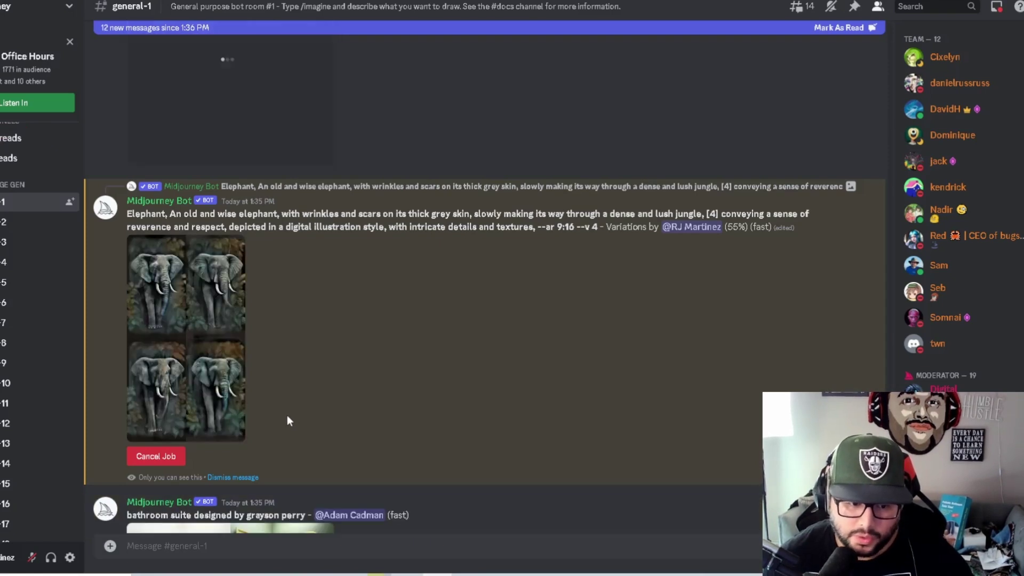
scroll(730, 285, up, 2)
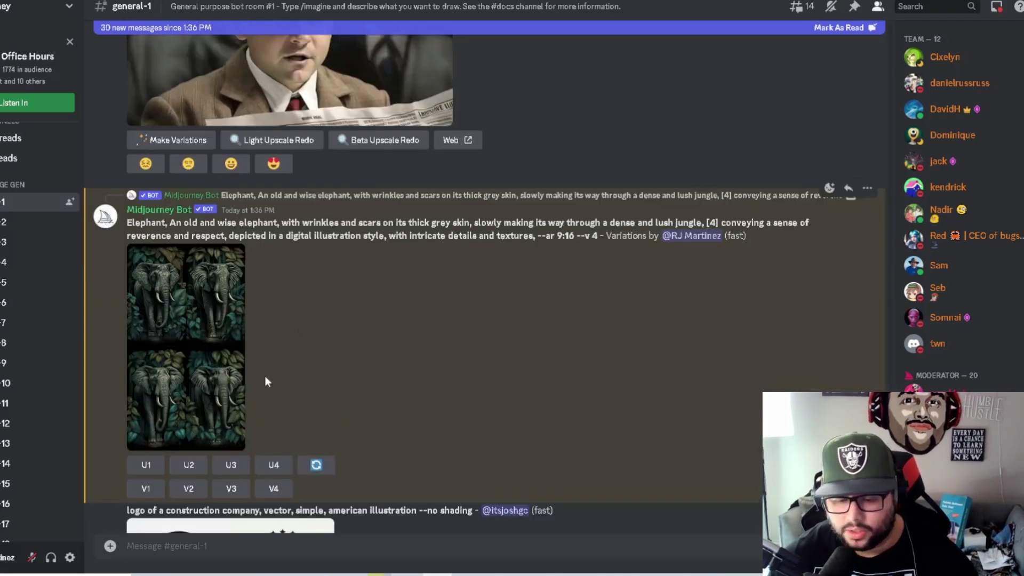
click(222, 360)
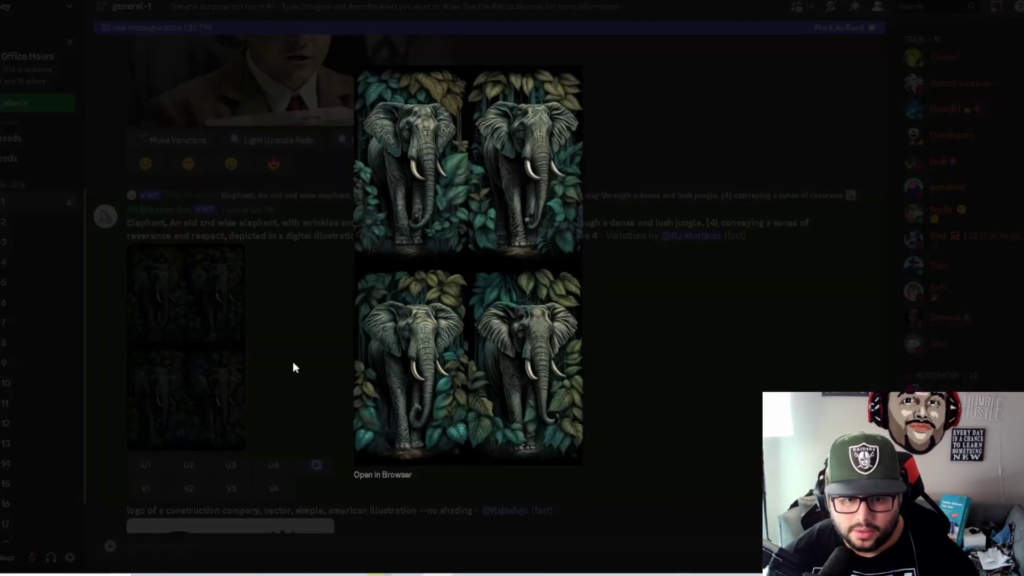
right_click(469, 371)
click(495, 398)
click(372, 259)
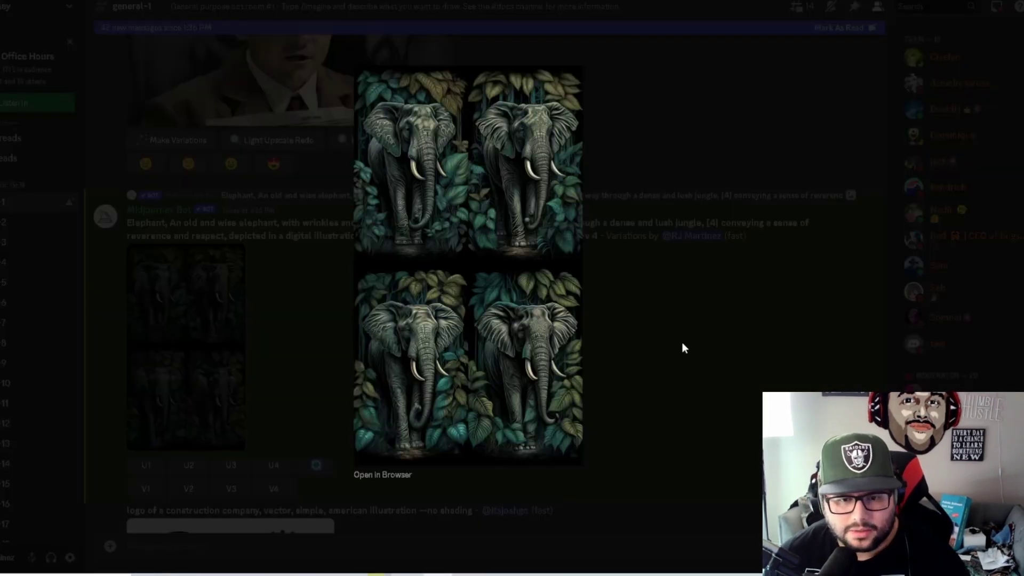
click(682, 347)
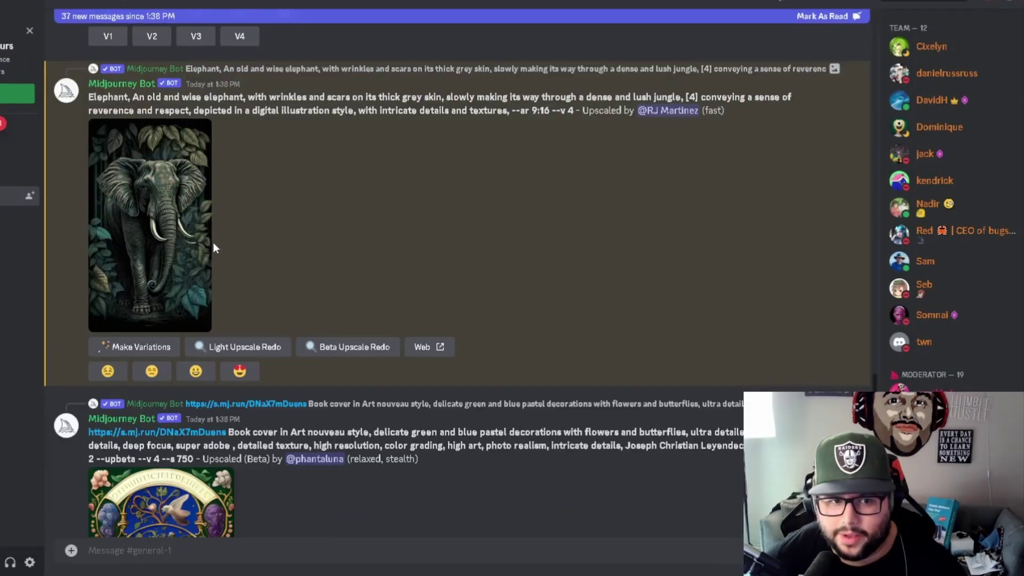
- View the upscaled jungle elephant enlarged in Discord and open its page on the Midjourney website
click(202, 239)
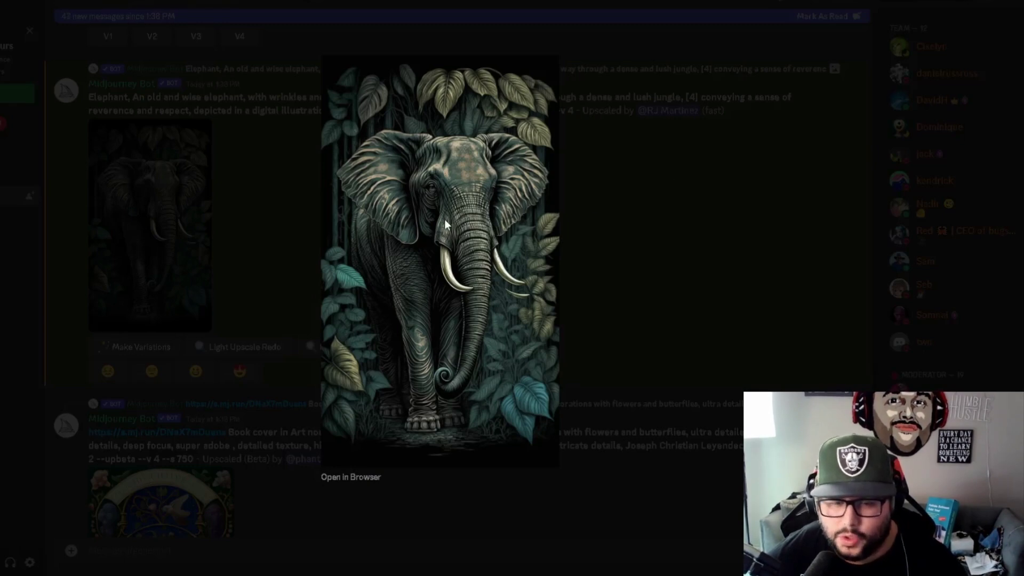
click(613, 225)
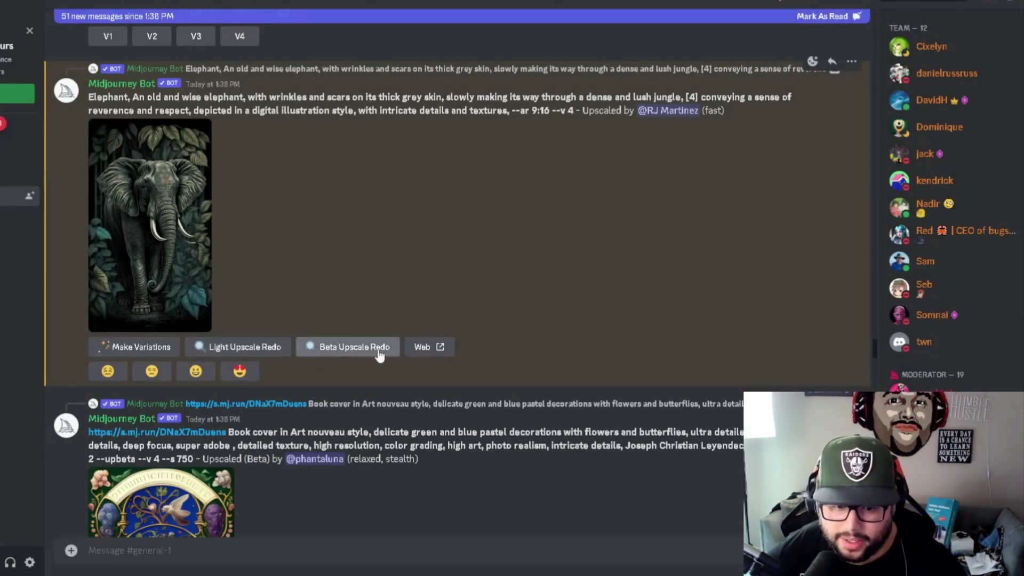
click(435, 355)
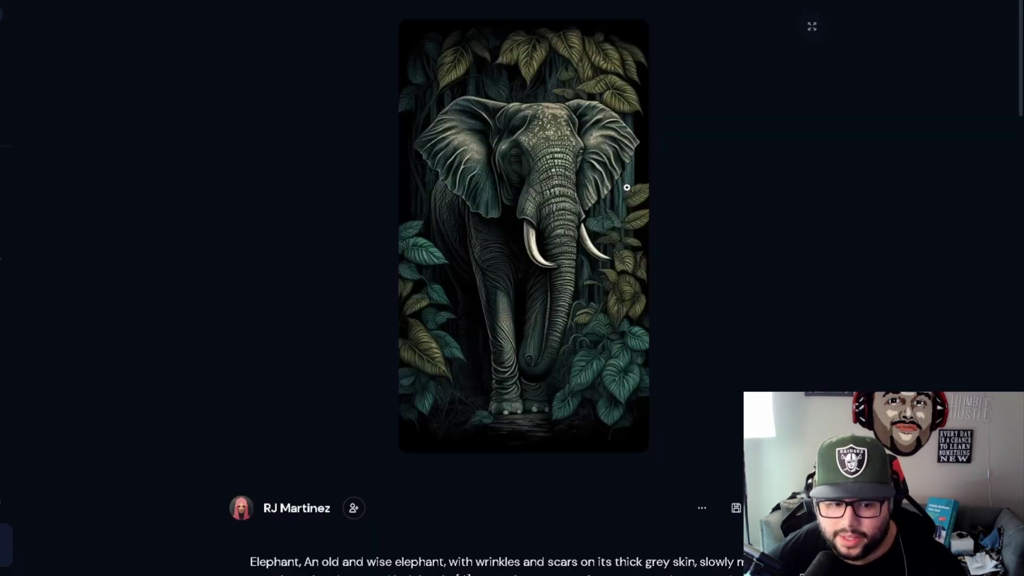
right_click(558, 147)
click(583, 171)
- Highlight the upscaled elephant's prompt and check the size and parameter info below it
scroll(638, 344, down, 3)
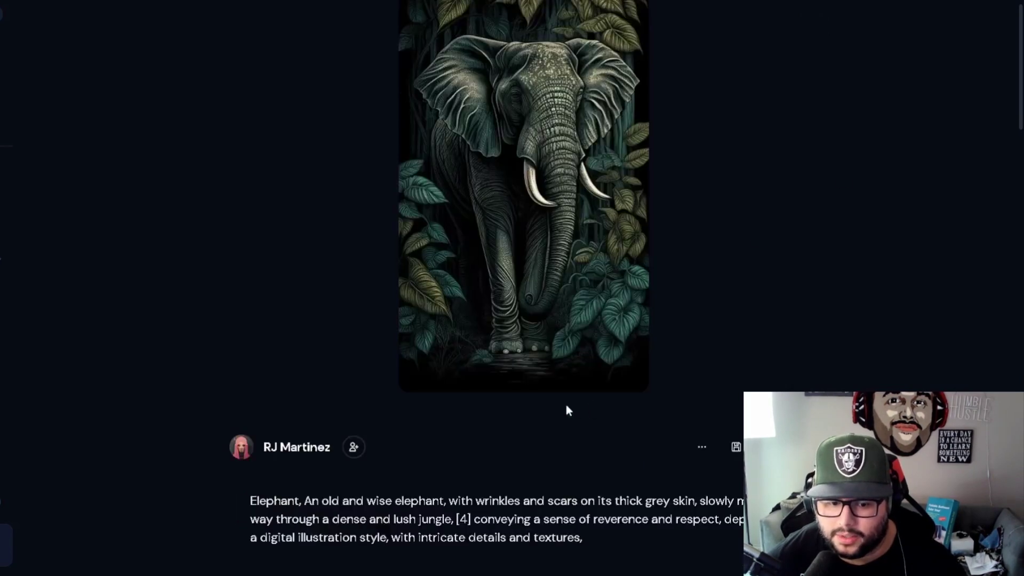
drag(266, 378, 347, 525)
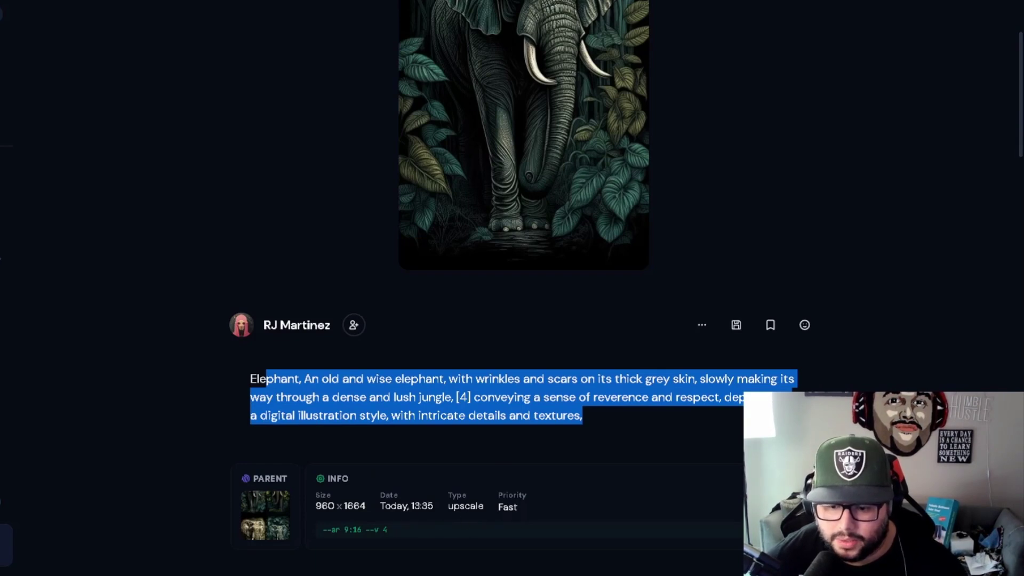
scroll(644, 407, up, 3)
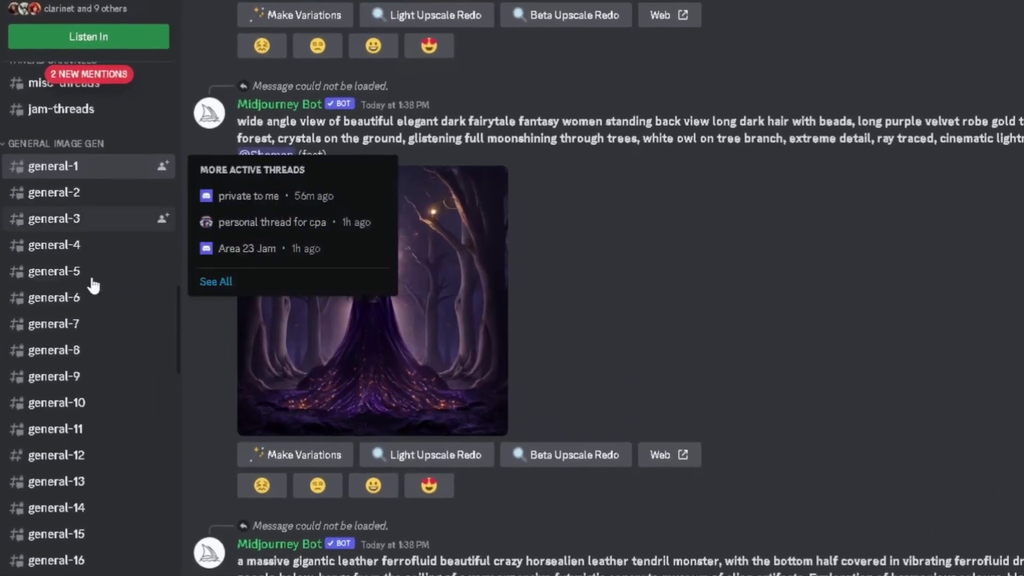
mouse_move(61, 222)
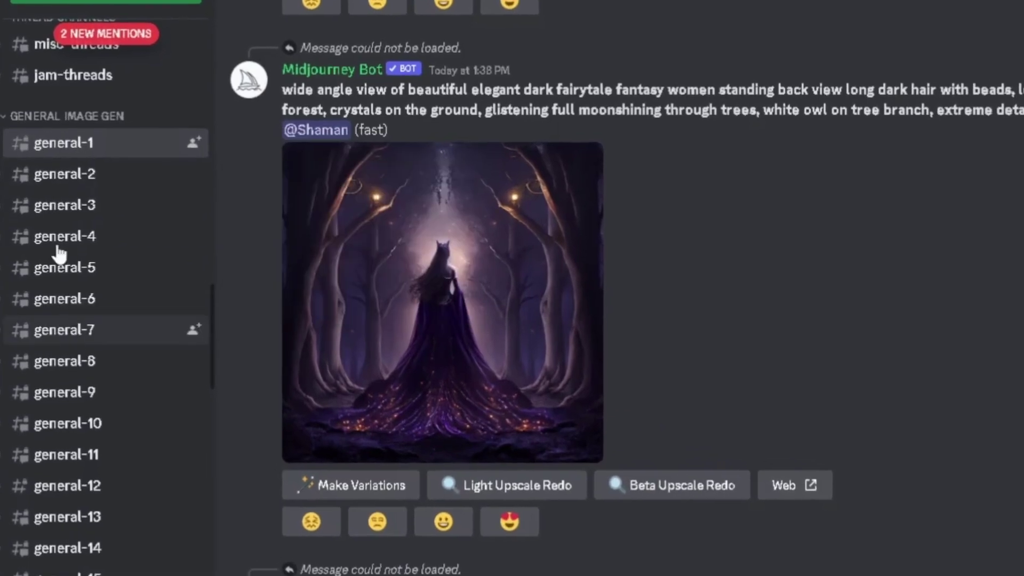
mouse_move(67, 179)
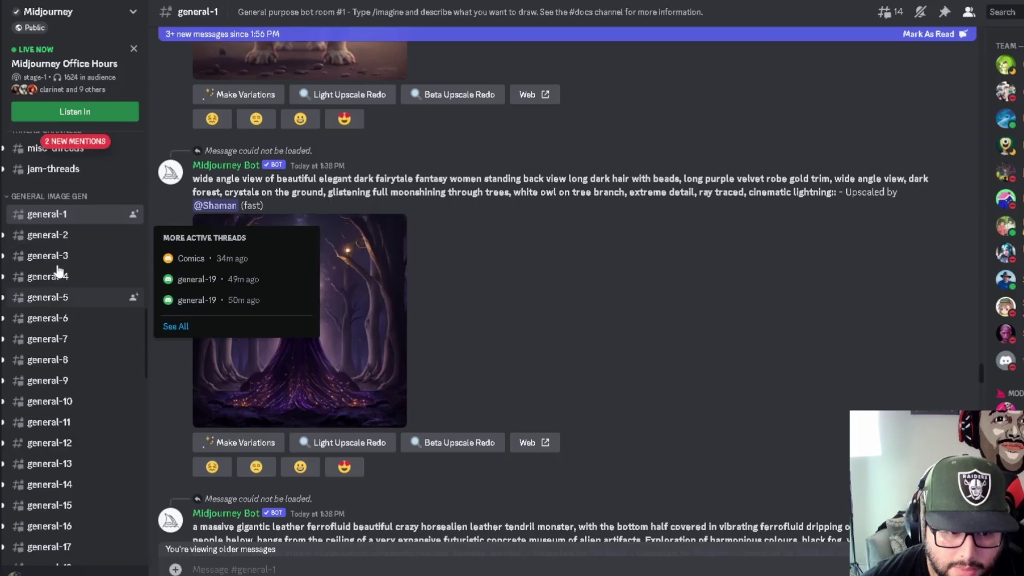
- Open the general-5 channel and highlight the Red Dead Redemption outlaw prompt, then the underwater mermaid prompt including their parameters
mouse_move(104, 189)
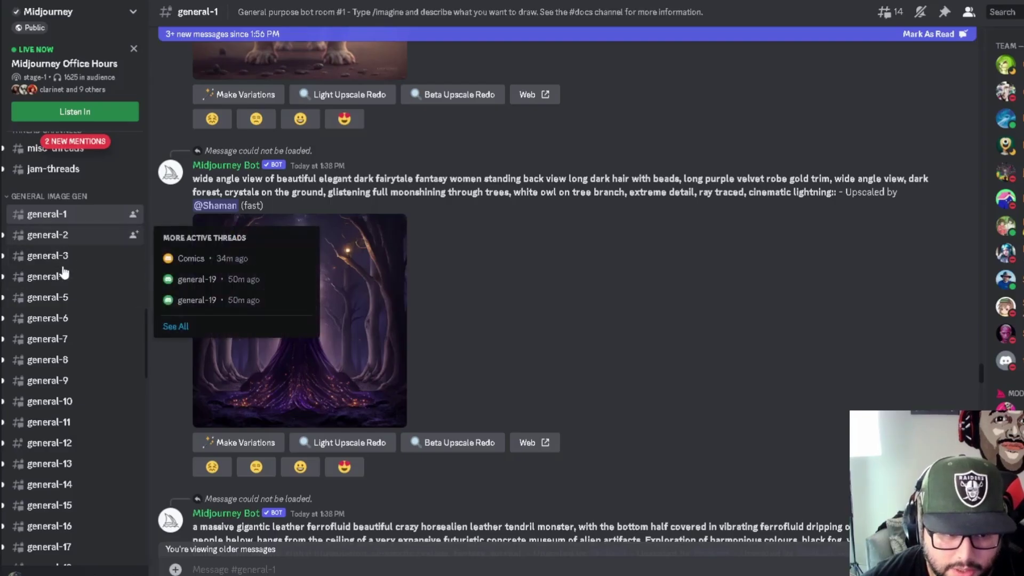
click(53, 297)
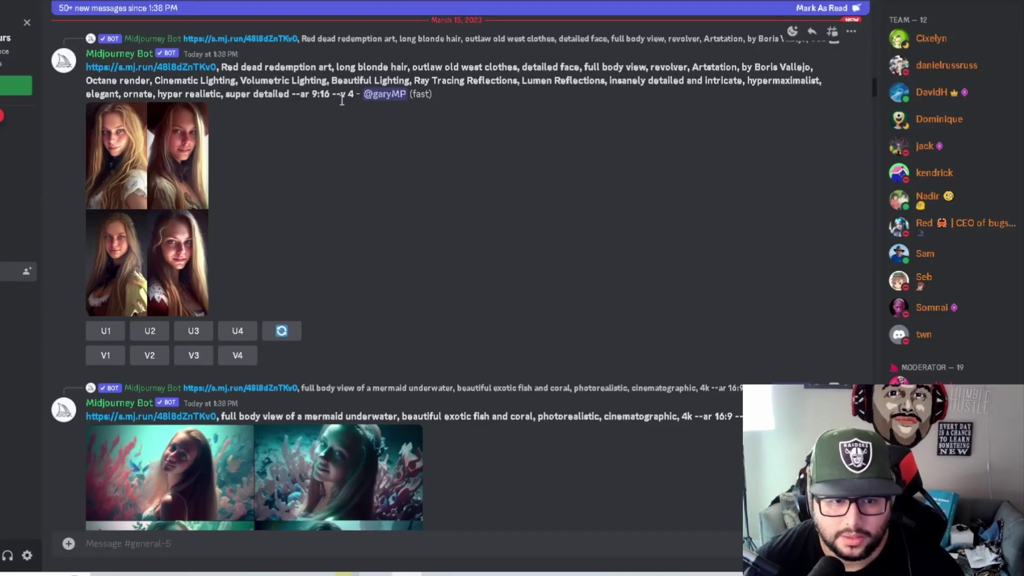
drag(354, 95, 221, 68)
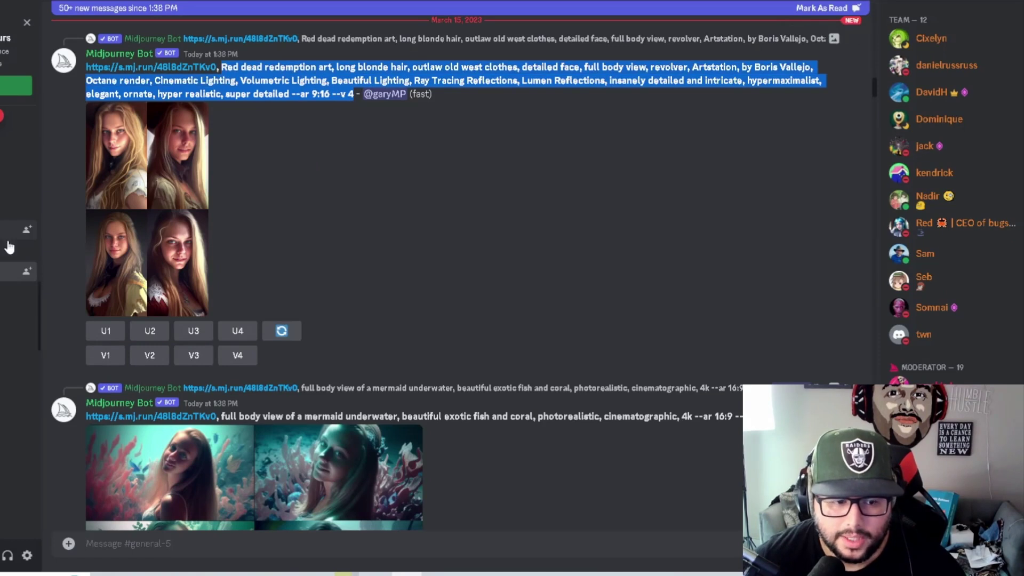
drag(221, 415, 742, 416)
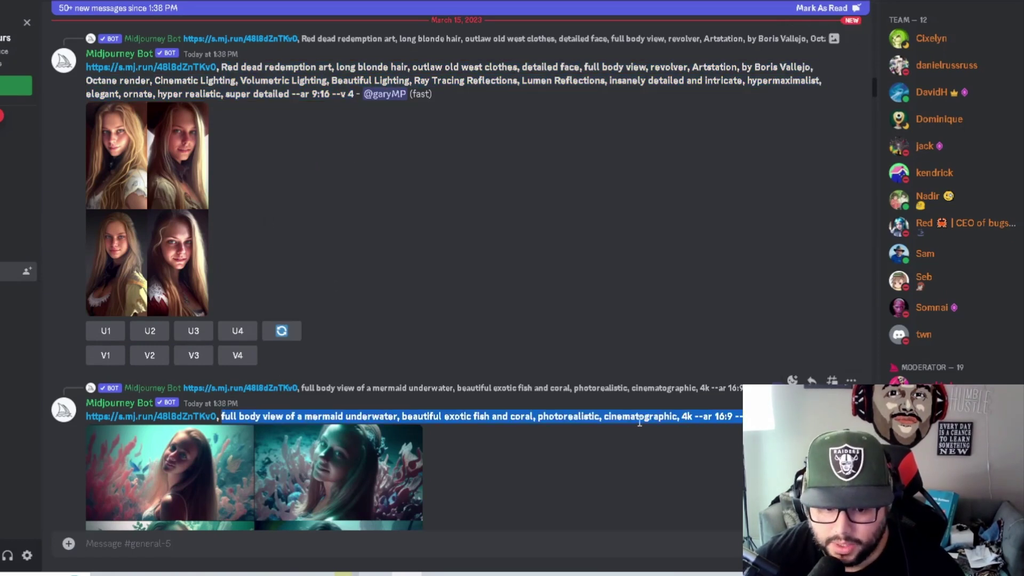
- Highlight the prompt of the blue supergiant solar system grid and part of the repeated mermaid prompt below it
scroll(613, 421, down, 6)
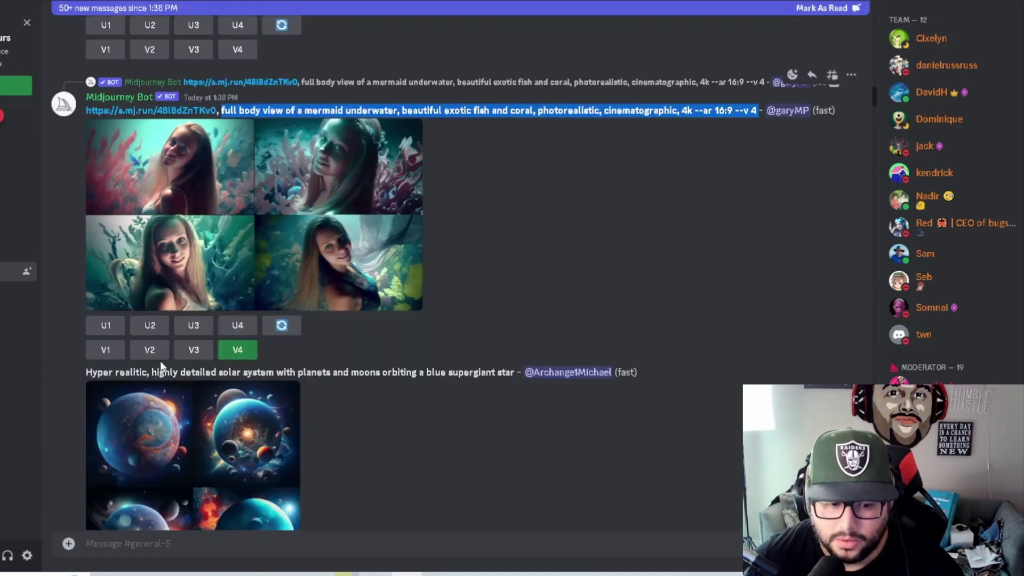
drag(85, 371, 517, 372)
scroll(484, 373, down, 6)
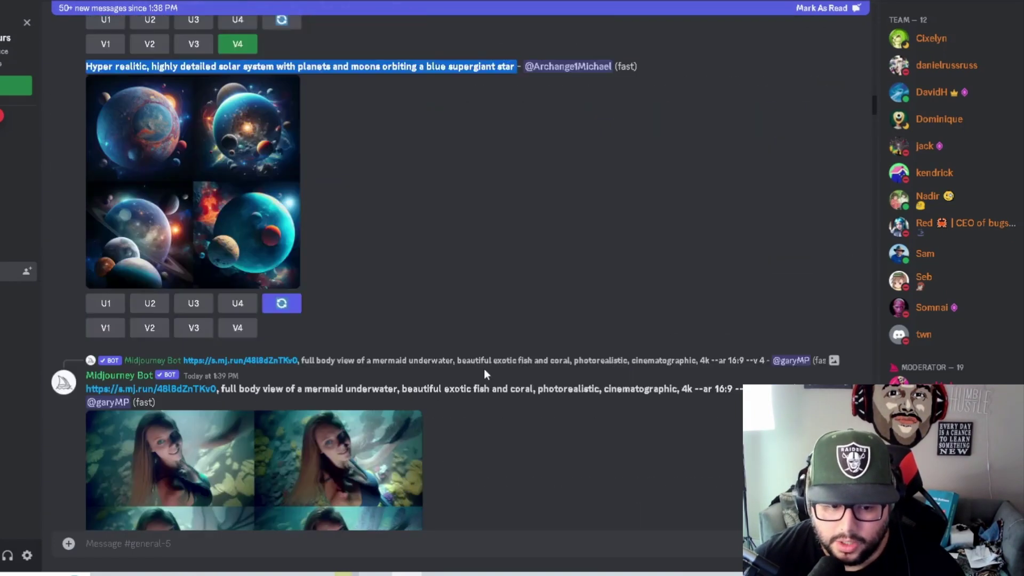
scroll(484, 374, down, 1)
drag(224, 324, 456, 328)
- Highlight the descriptive keywords of the Disney-style beach dog prompt, then view the upscaled graduating kids image
scroll(530, 355, down, 6)
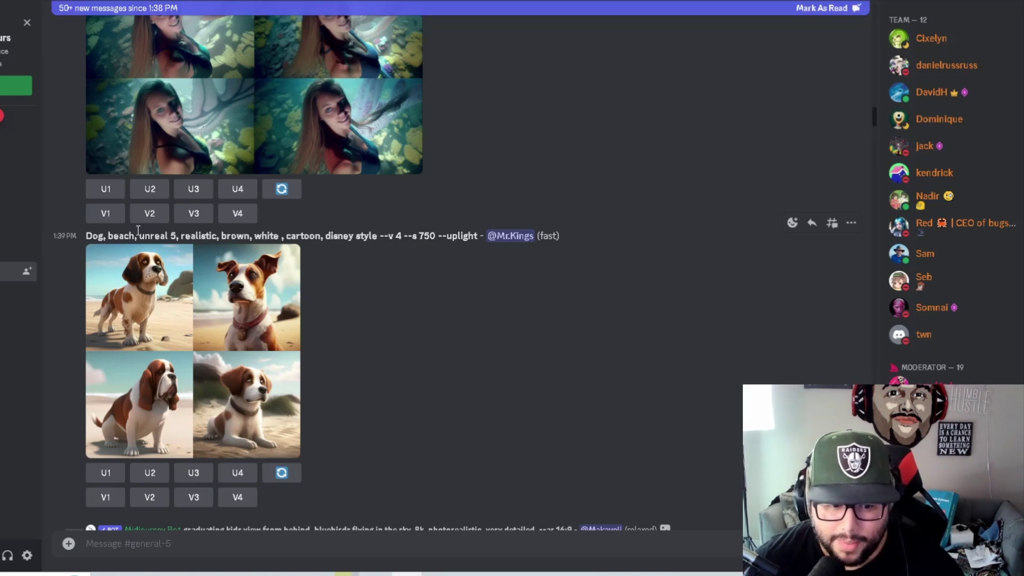
drag(88, 239, 379, 237)
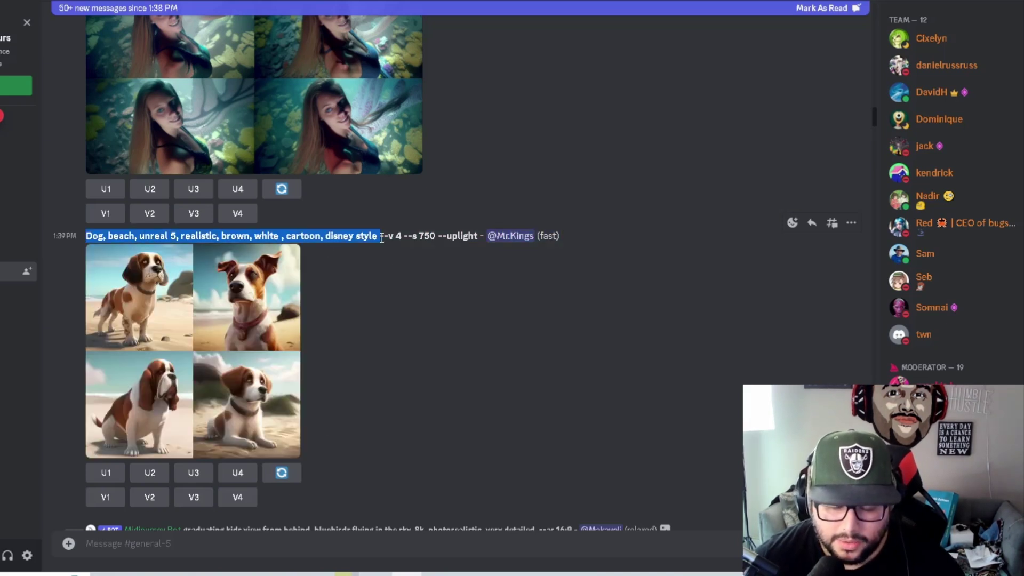
scroll(517, 438, down, 2)
scroll(516, 436, down, 3)
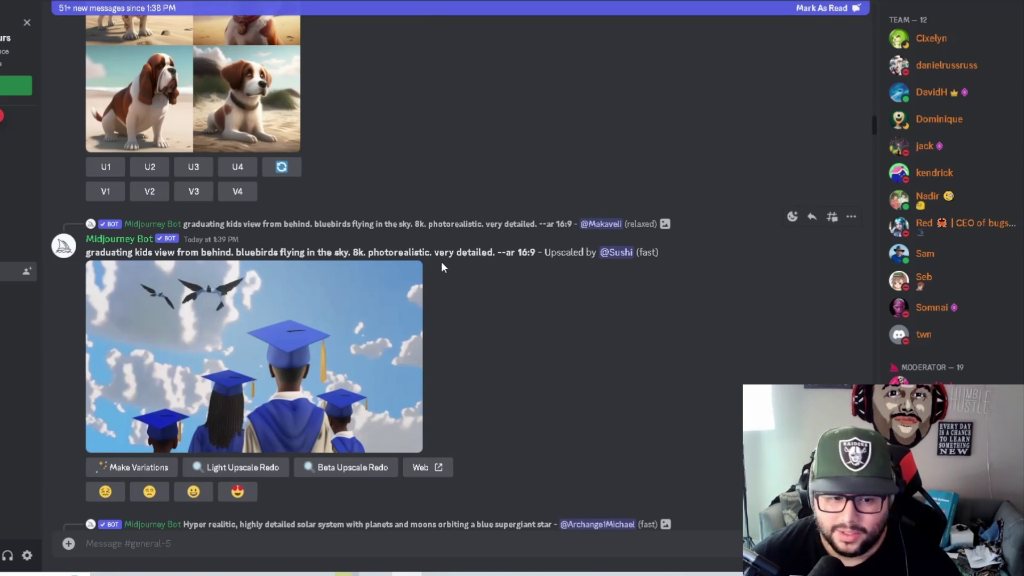
- Highlight the prompt of the rerolled solar system grid, then the prompt for the realistic night-time city streets
scroll(428, 265, down, 7)
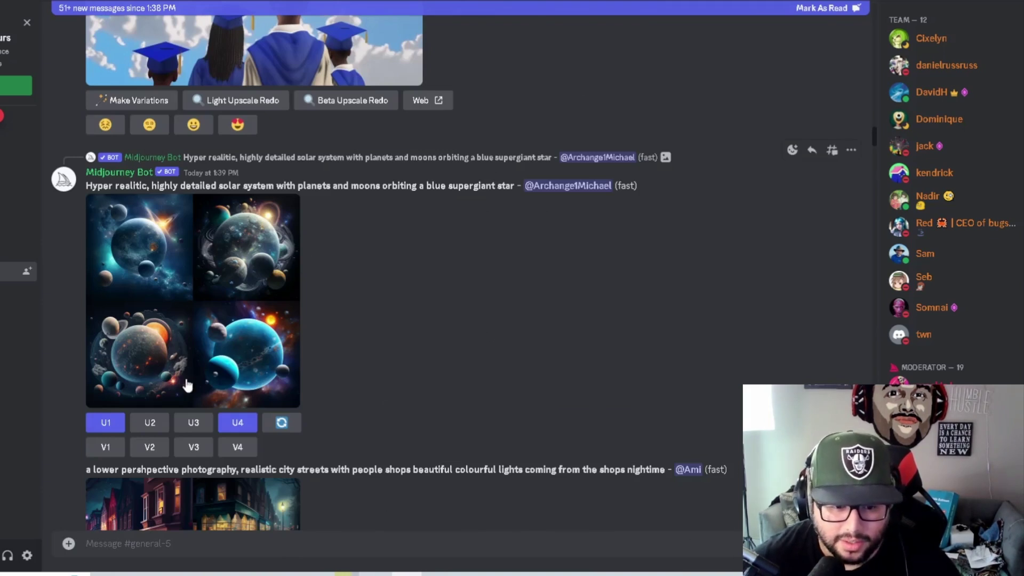
double_click(100, 186)
drag(124, 189, 508, 192)
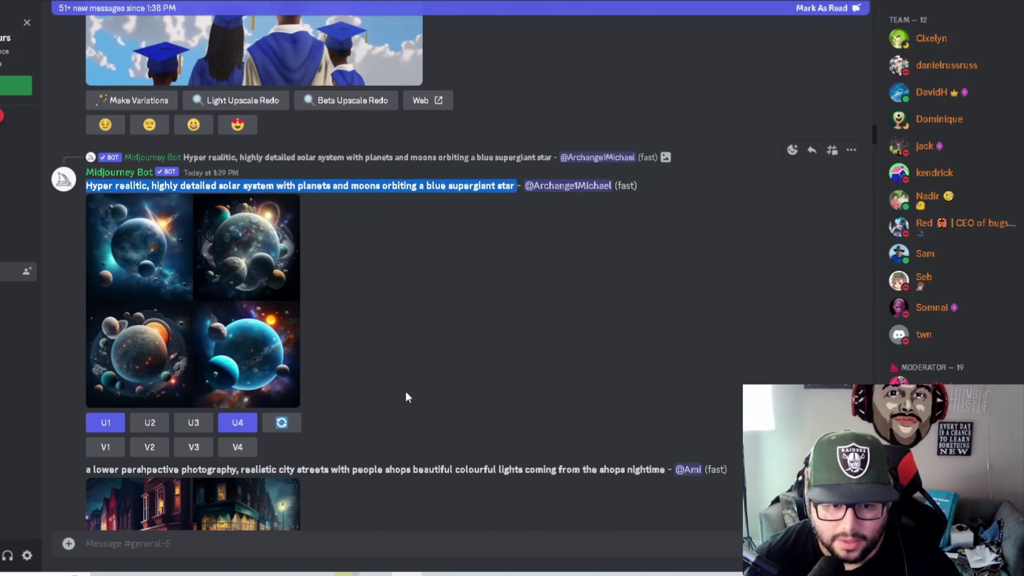
scroll(383, 397, down, 2)
drag(84, 349, 652, 349)
- View the night-time city street images and highlight the Henri Darger battle prompt with its parameters
scroll(534, 367, down, 2)
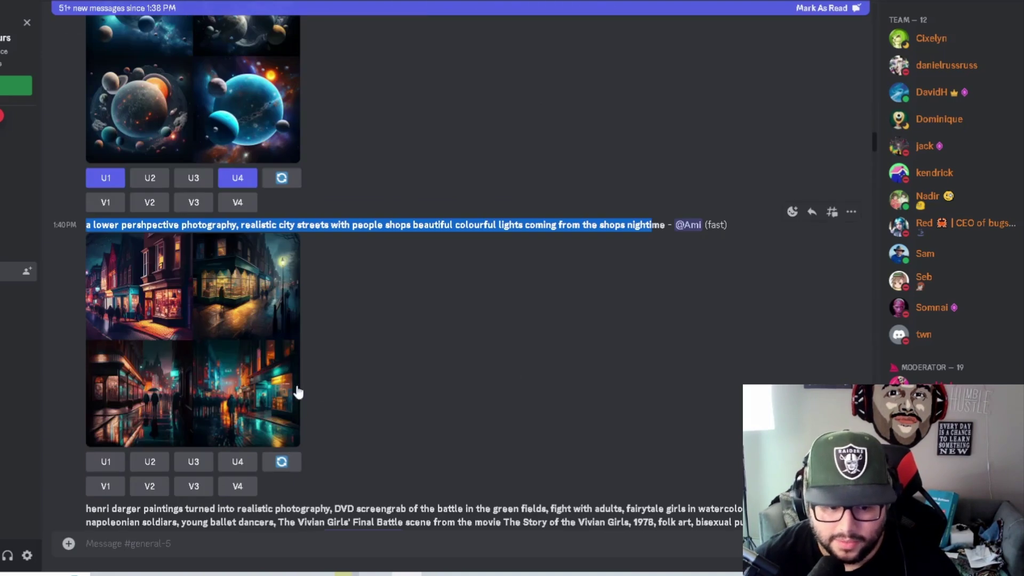
scroll(298, 393, down, 2)
drag(315, 414, 93, 386)
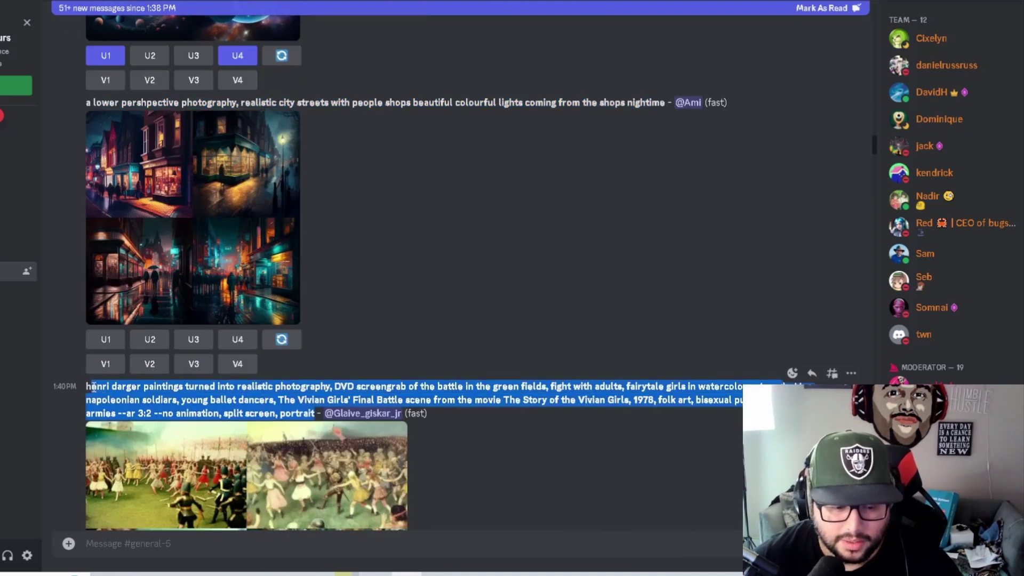